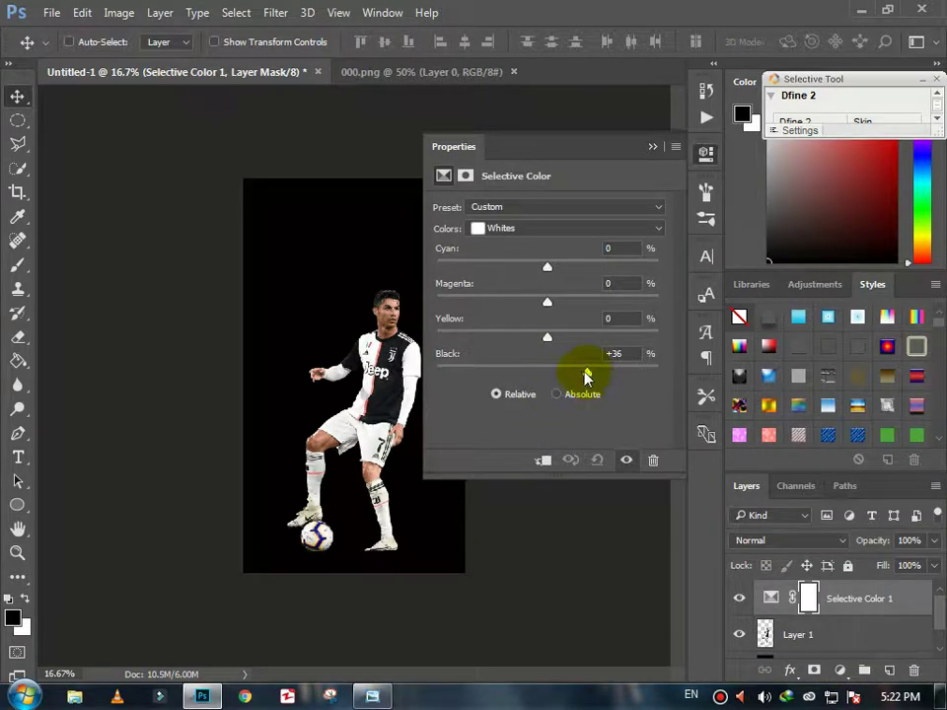
- Set Black to +79% for the Blacks in the Selective Color adjustment and clip the adjustment to the player layer
left_click(552, 228)
left_click(522, 363)
left_click_drag(548, 373, 635, 381)
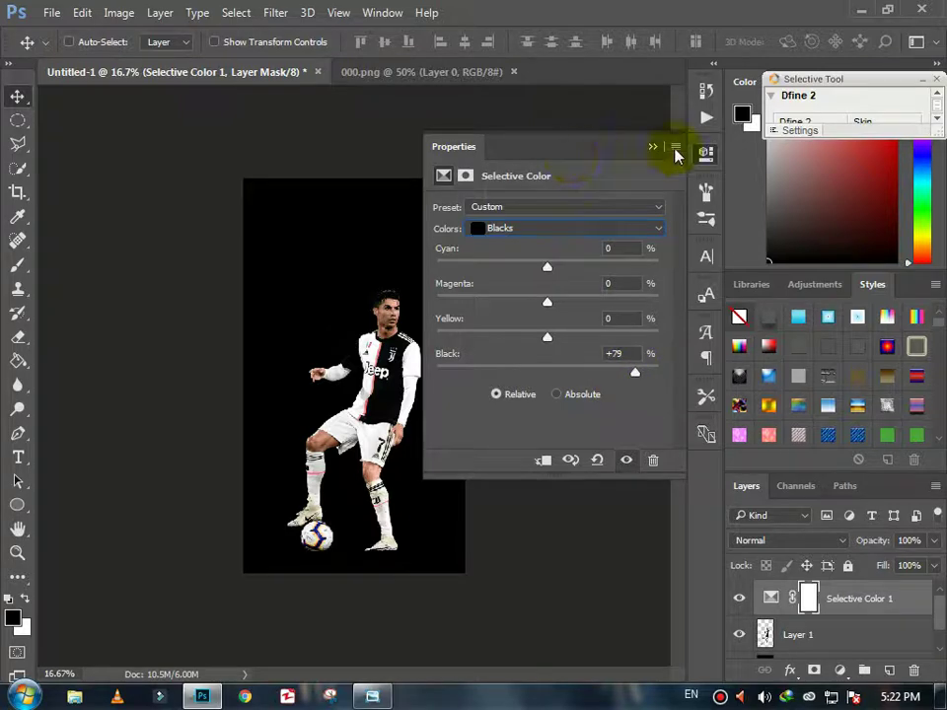
left_click(652, 146)
left_click(784, 600)
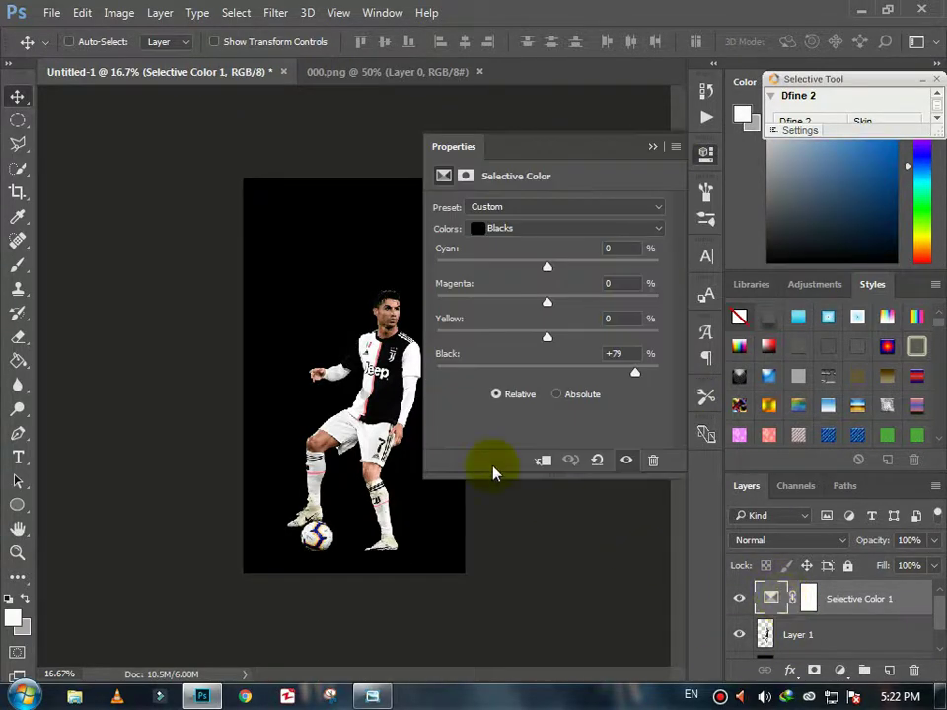
- Add a Curves adjustment layer clipped to the player and place a point just above the middle of the RGB curve
left_click(840, 670)
left_click(811, 376)
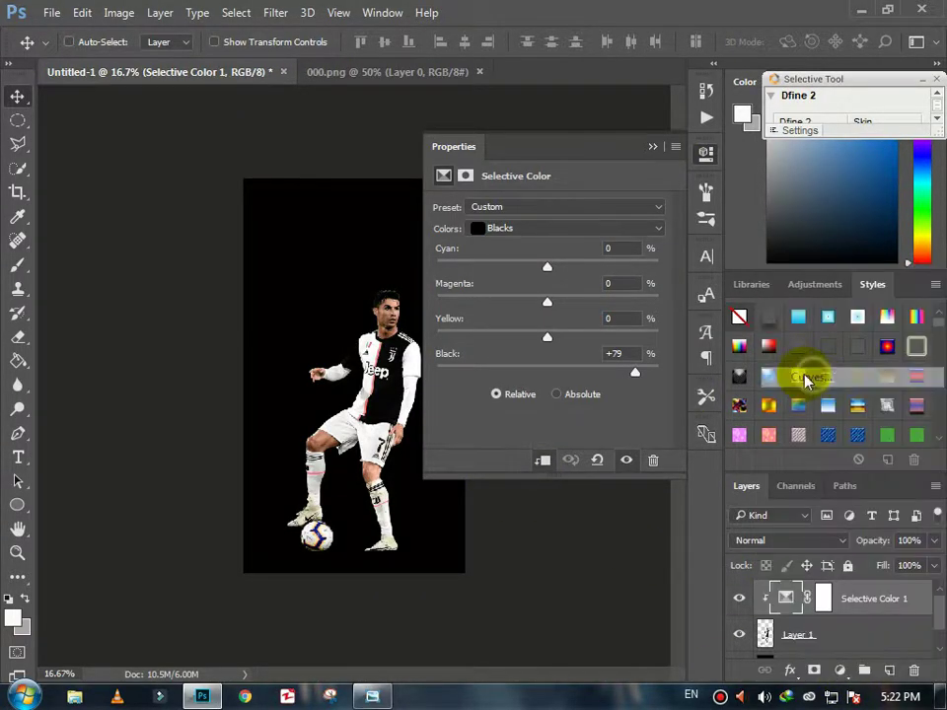
left_click(577, 320)
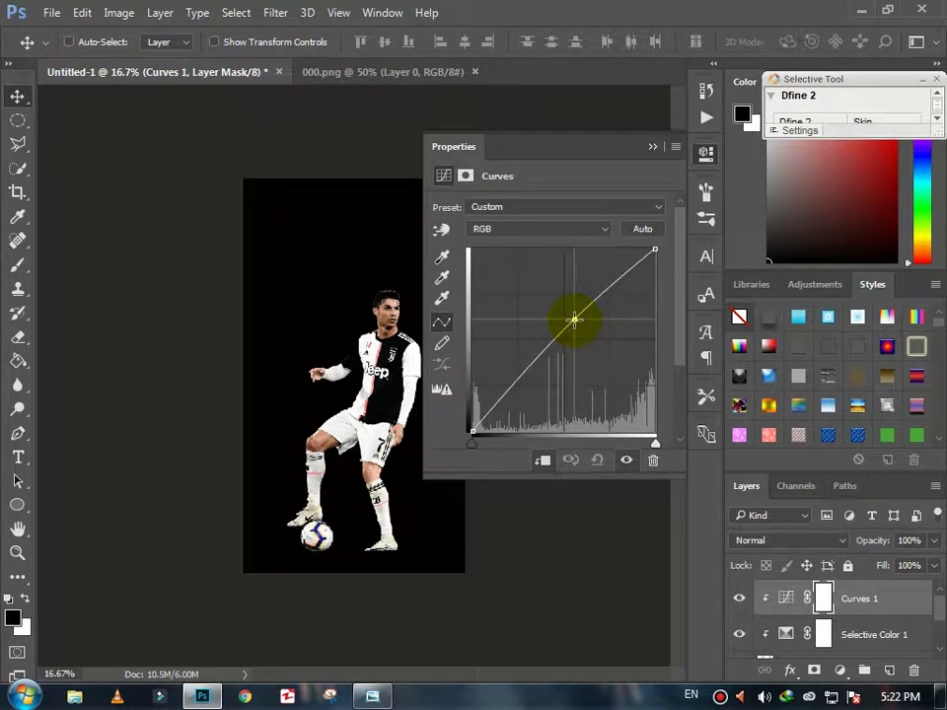
left_click(654, 146)
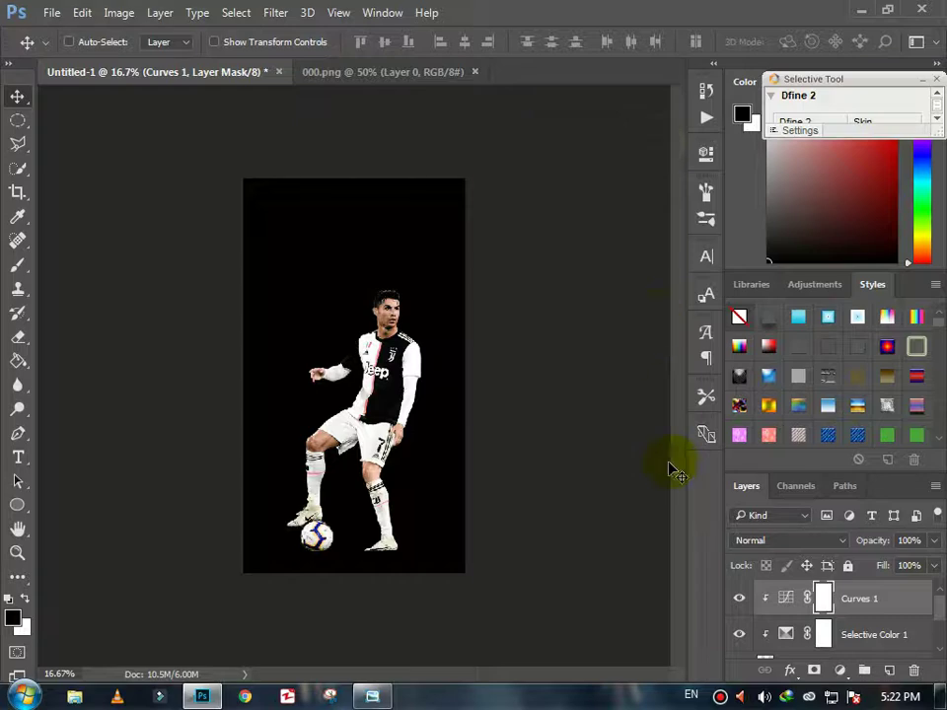
- Create a new empty layer directly above the black background Layer 0
left_click(17, 552)
left_click(473, 376)
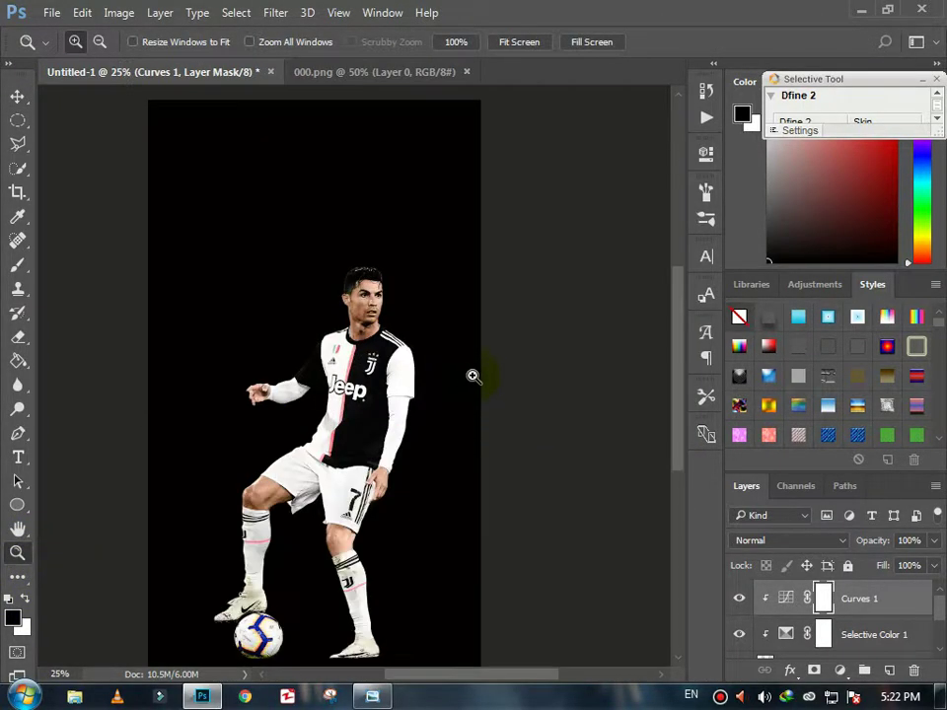
left_click_drag(675, 383, 690, 423)
scroll(867, 636, "down", 2)
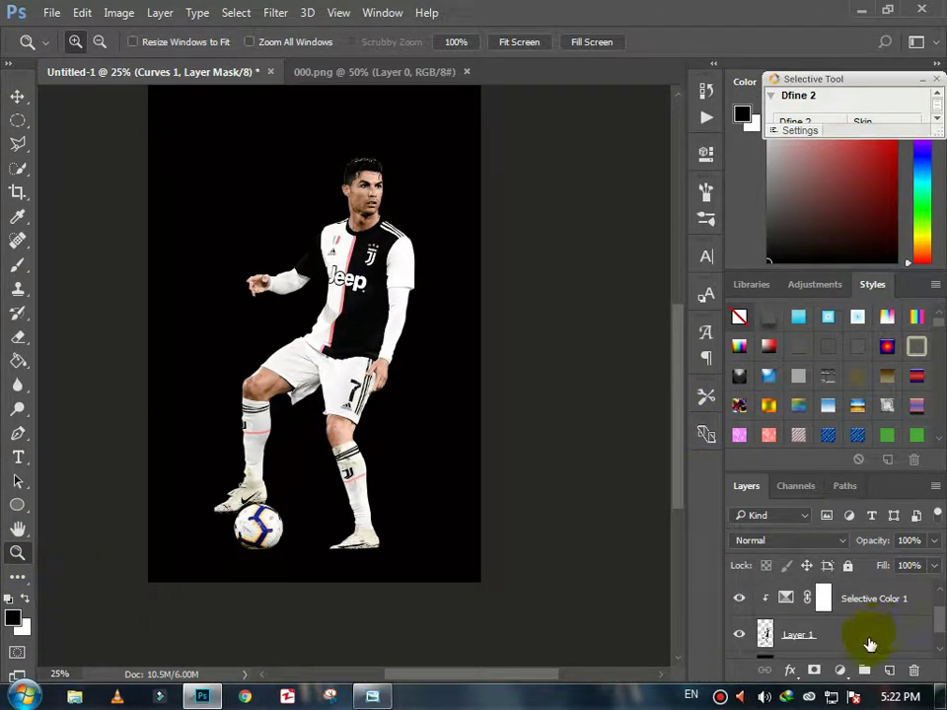
left_click(872, 641)
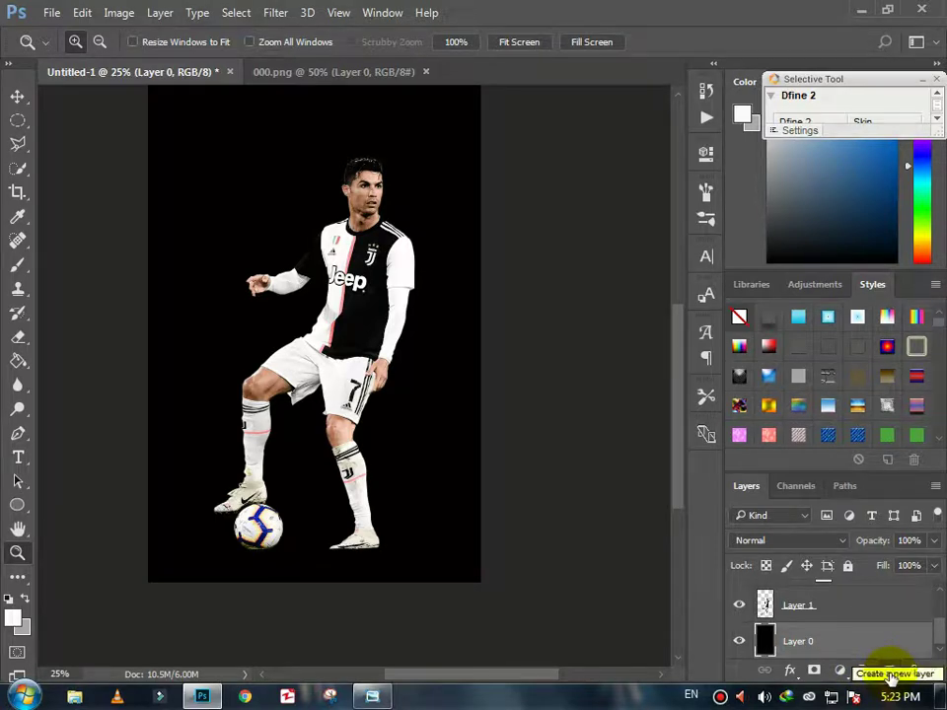
left_click(891, 677)
- Paint a soft white spot at the player's standing foot on the new layer using a 146 px brush with 0% hardness
left_click(17, 264)
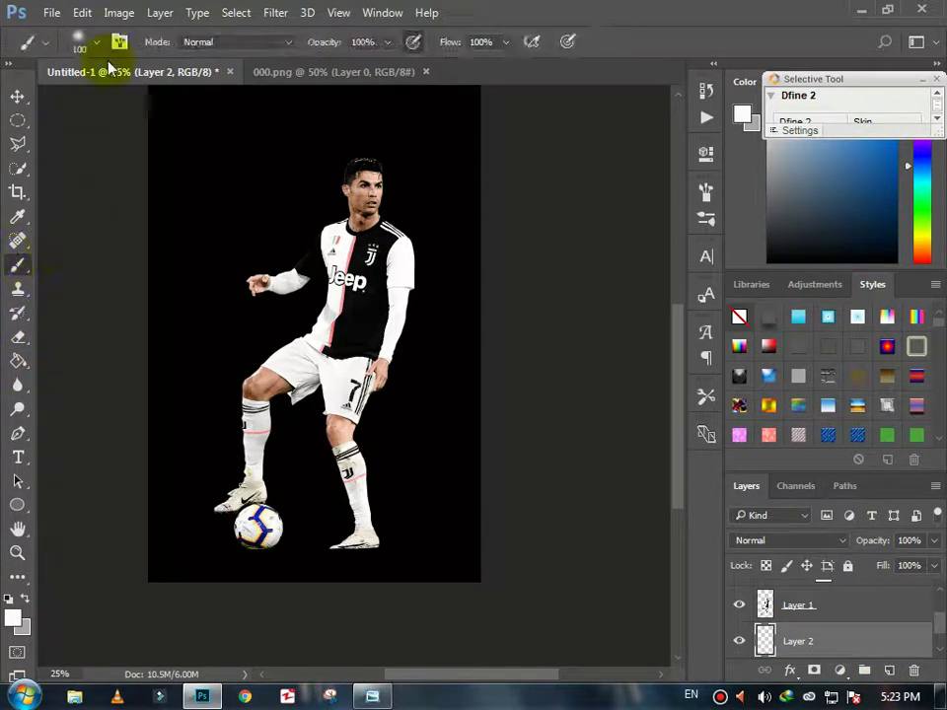
left_click(97, 42)
left_click(191, 278)
left_click_drag(161, 103, 176, 104)
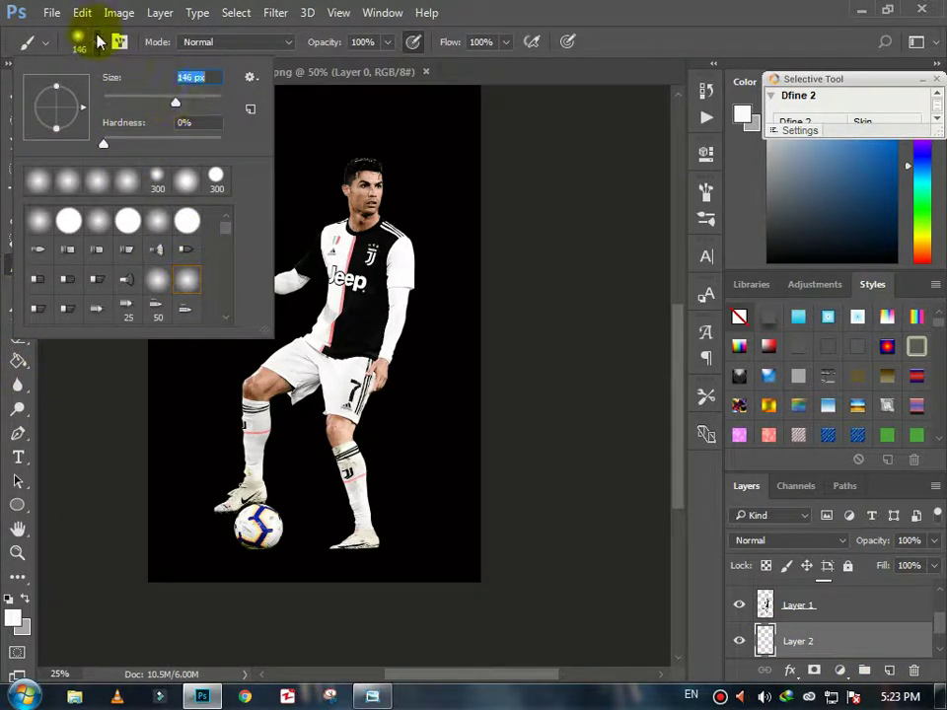
left_click(355, 539)
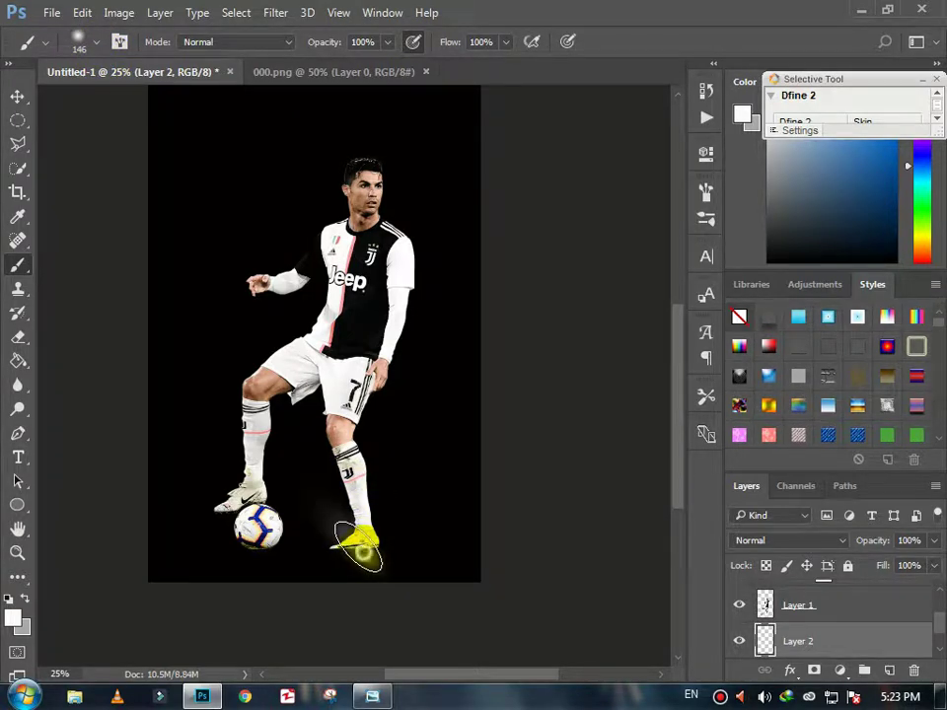
- Rotate the white glow by about -48 degrees so it lies flat and move it beneath the standing foot
key("ctrl+t")
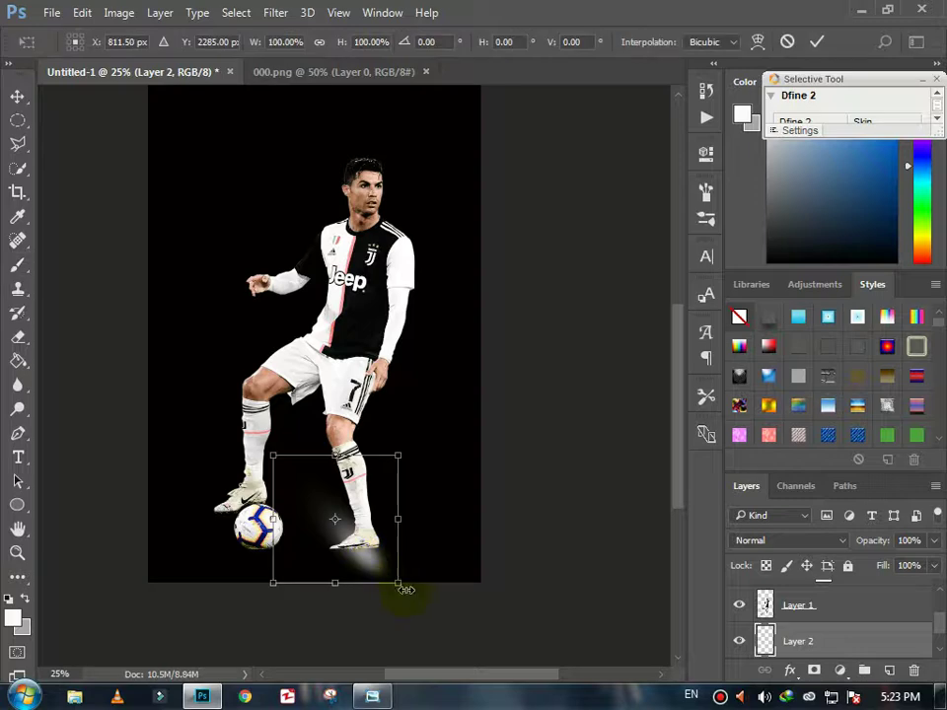
left_click_drag(407, 597, 440, 522)
left_click(345, 529)
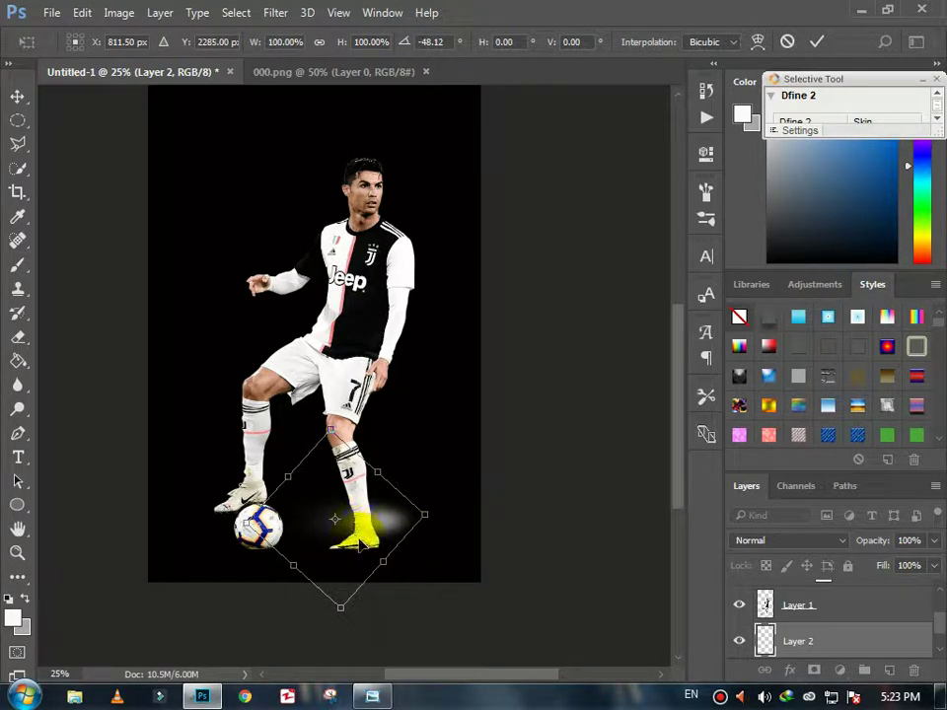
left_click_drag(359, 543, 357, 572)
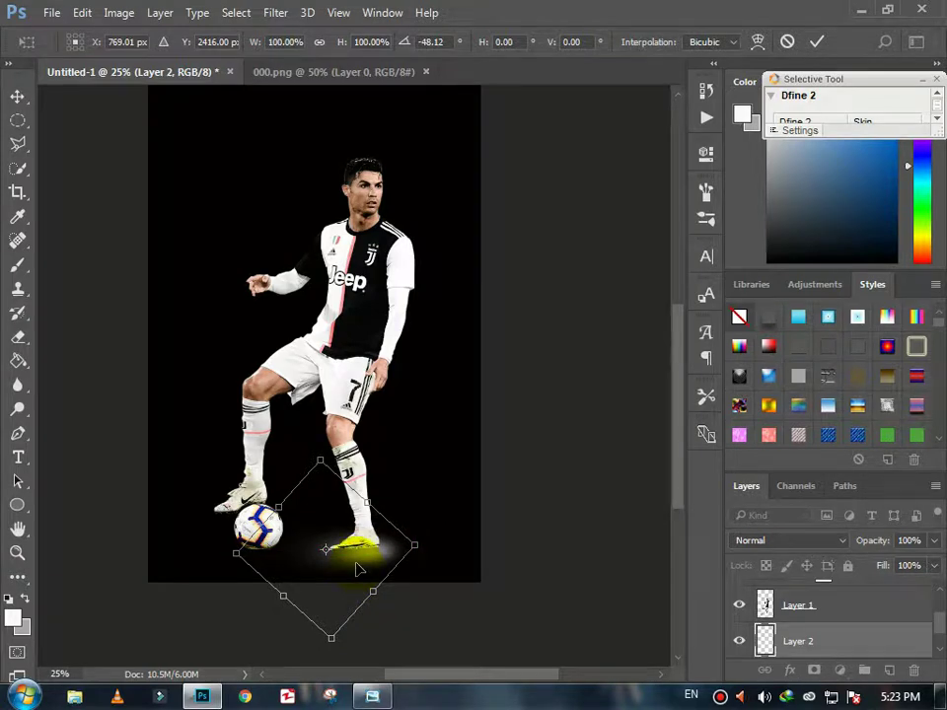
key("Return")
left_click(17, 95)
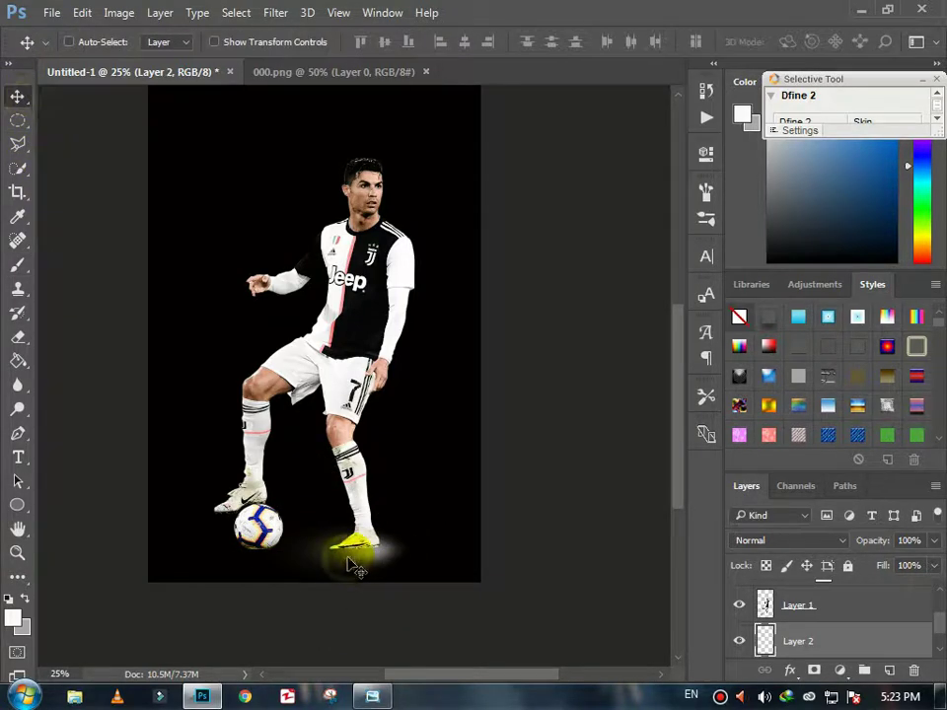
mouse_move(355, 569)
left_mouse_down()
mouse_move(350, 562)
mouse_move(355, 569)
left_mouse_up()
- Resize the white glow under the foot with a transform and lower its layer's fill to 61%
left_click(120, 13)
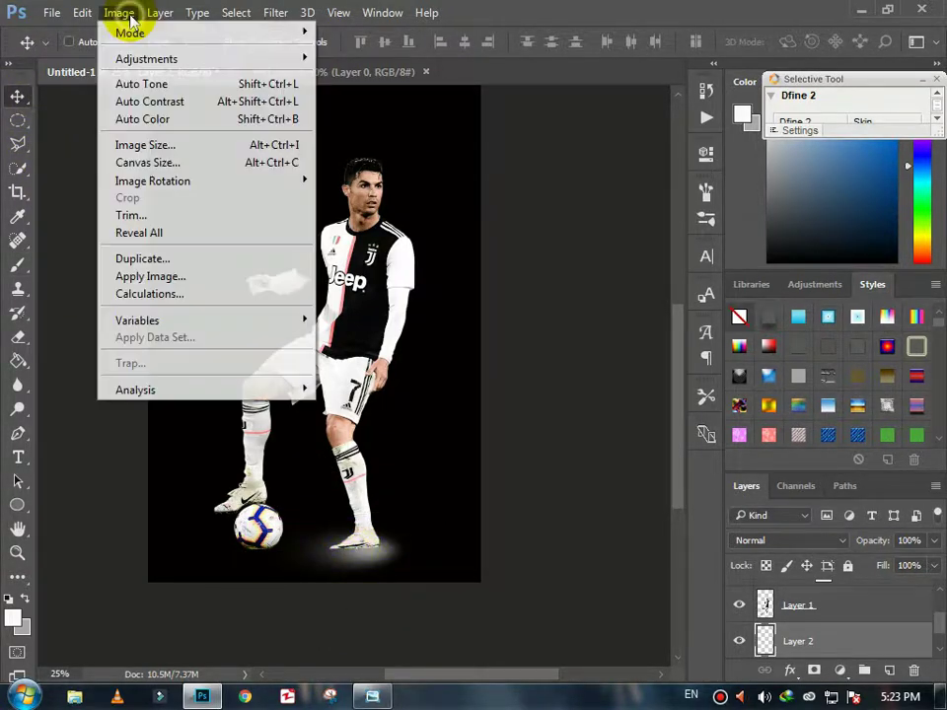
mouse_move(85, 12)
left_click(158, 384)
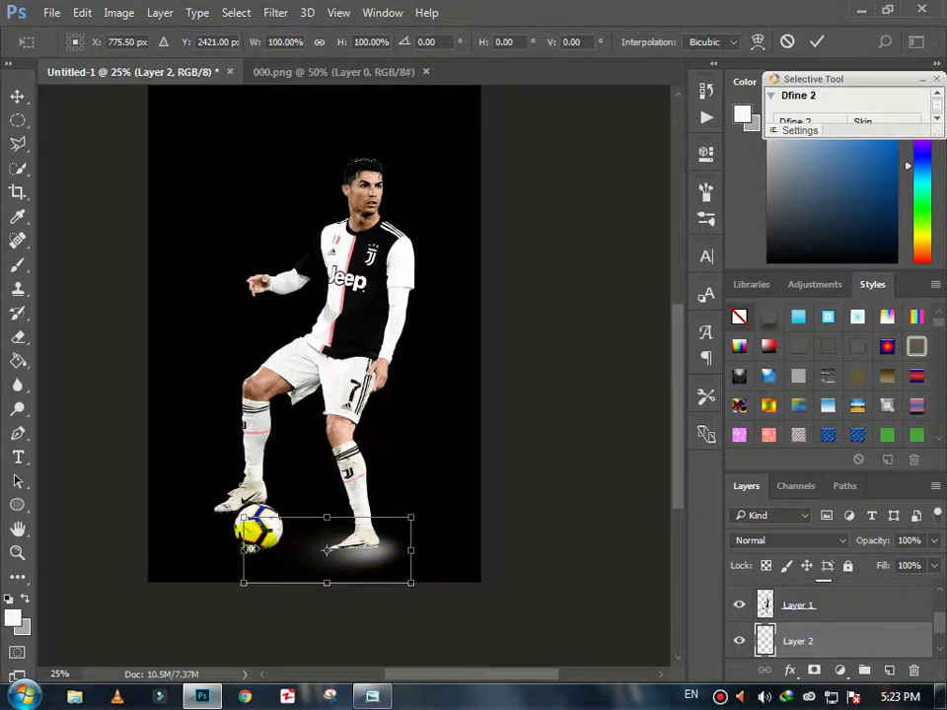
left_click_drag(250, 549, 328, 586)
key("Return")
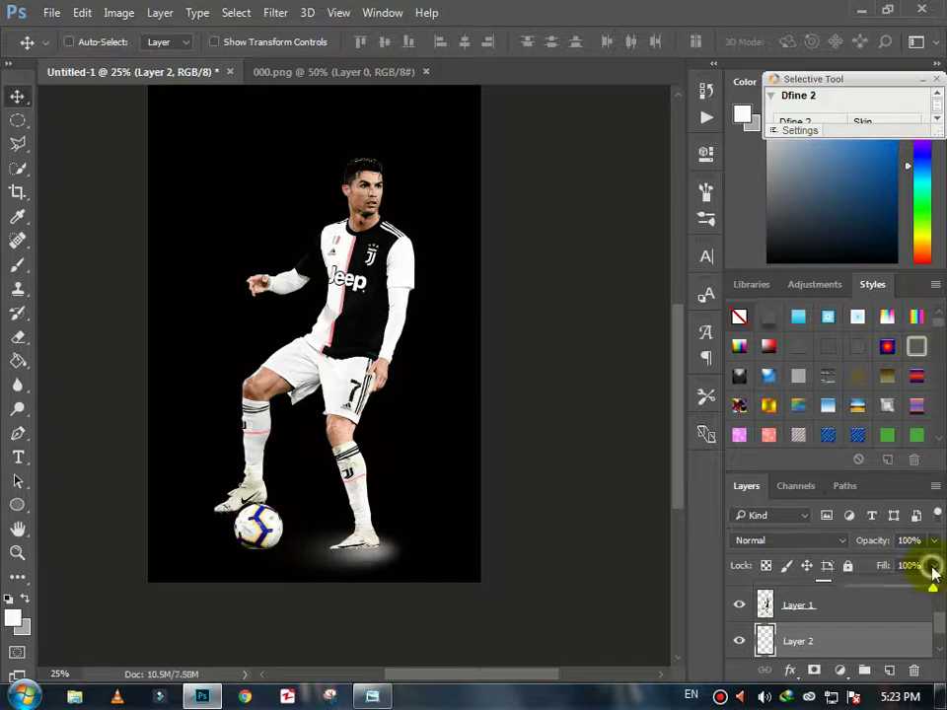
left_click_drag(933, 573, 895, 592)
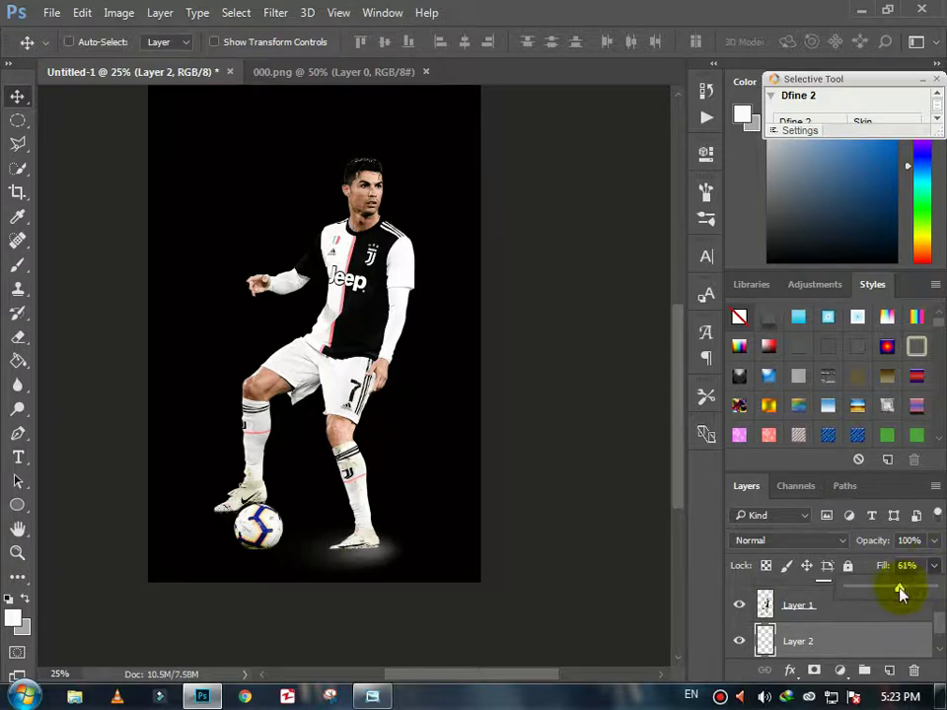
left_click(922, 566)
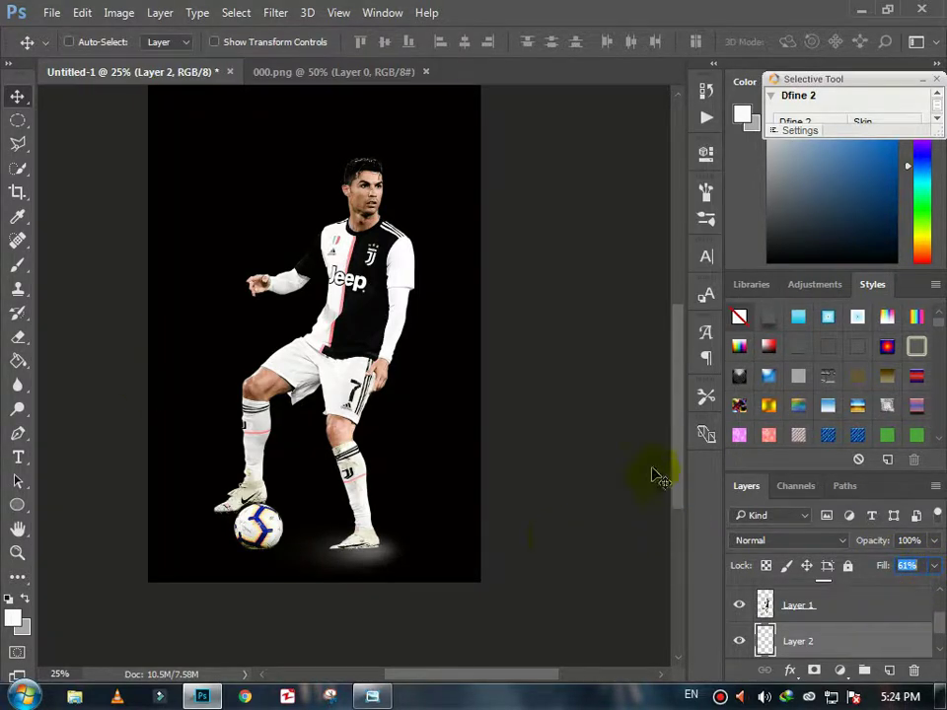
- Apply the GREYCstoration noise-removal filter to Layer 1 with a strength of 30
scroll(680, 464, "up", 3)
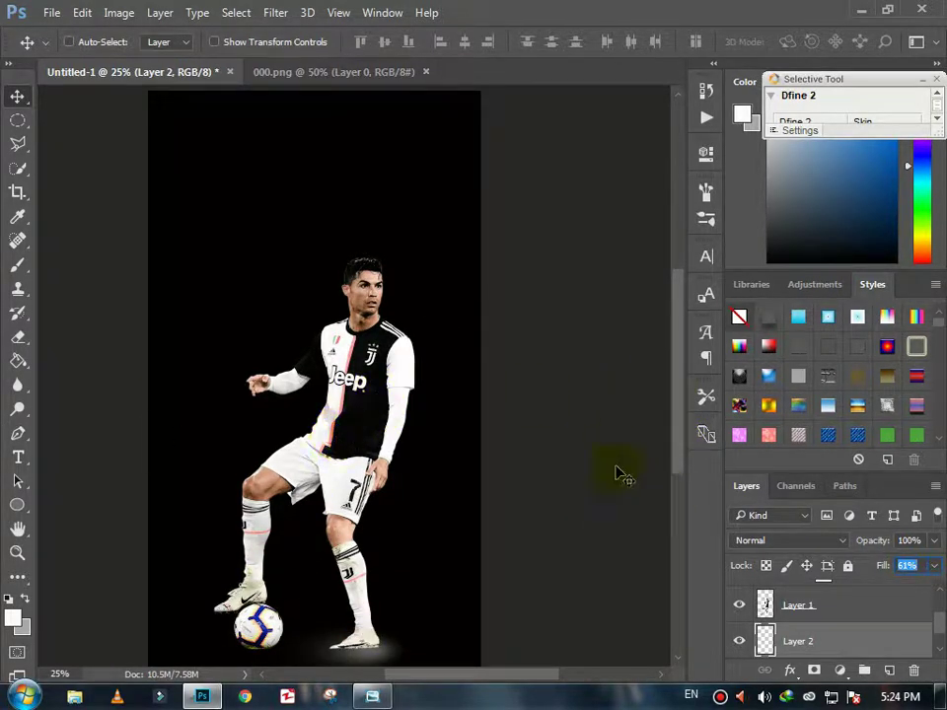
left_click(799, 604)
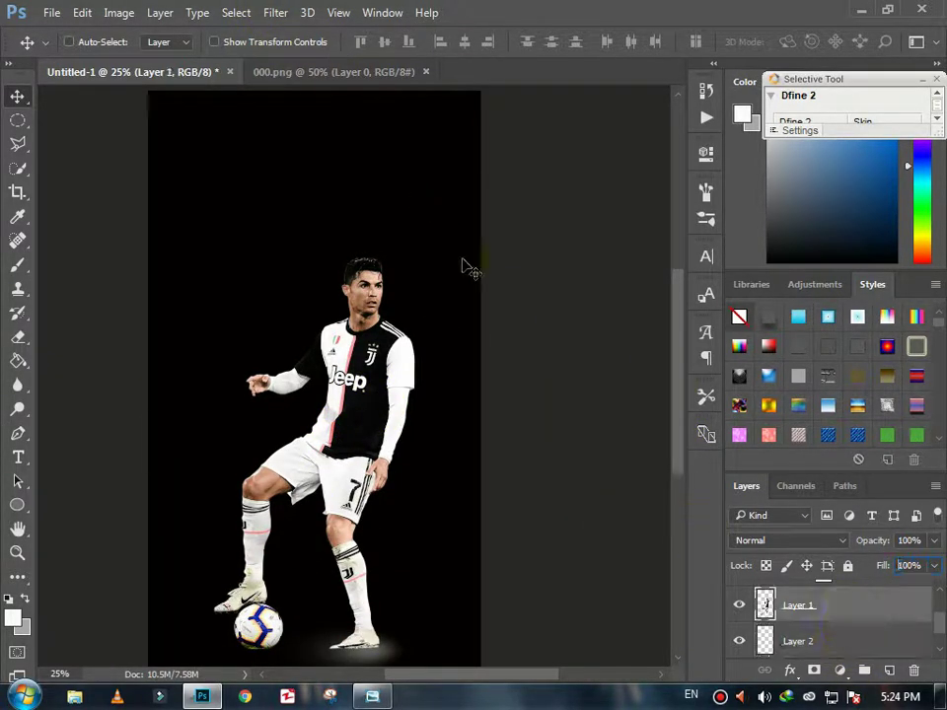
left_click(286, 14)
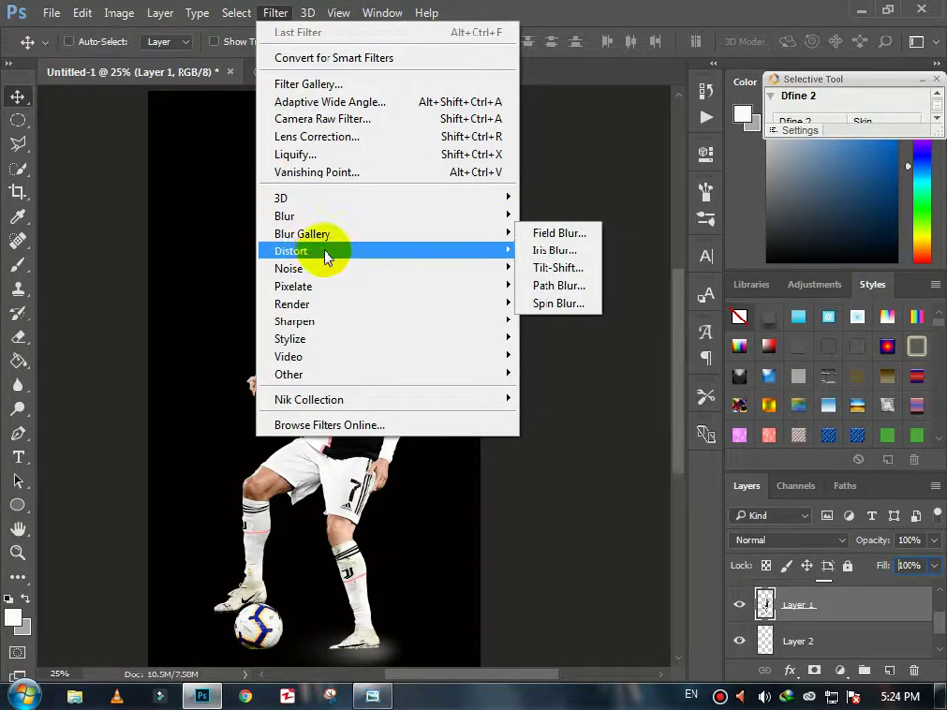
mouse_move(512, 270)
left_click(548, 320)
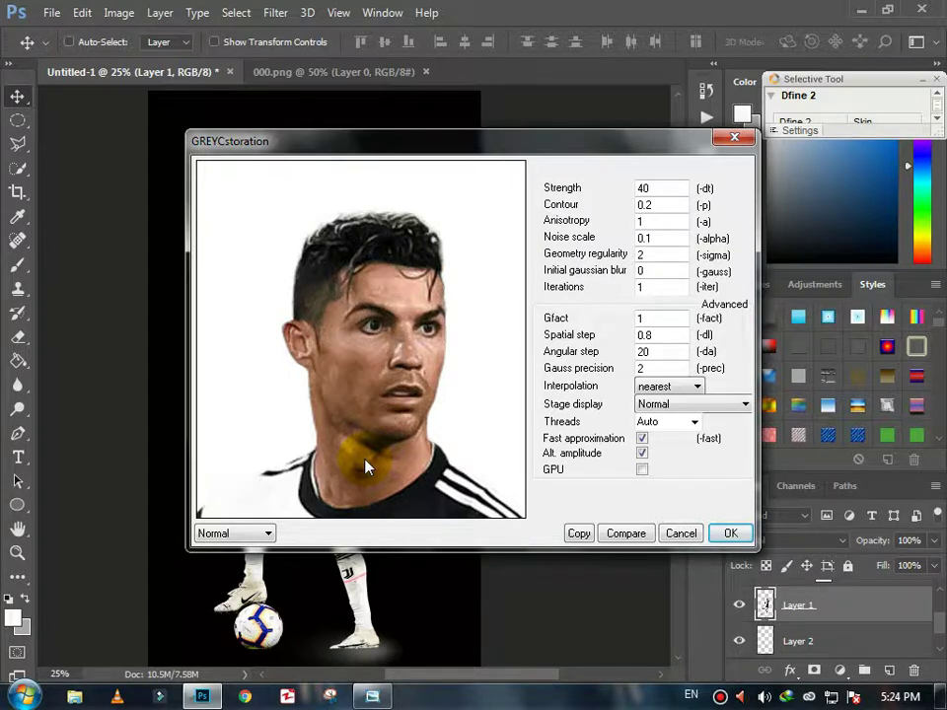
left_click(668, 190)
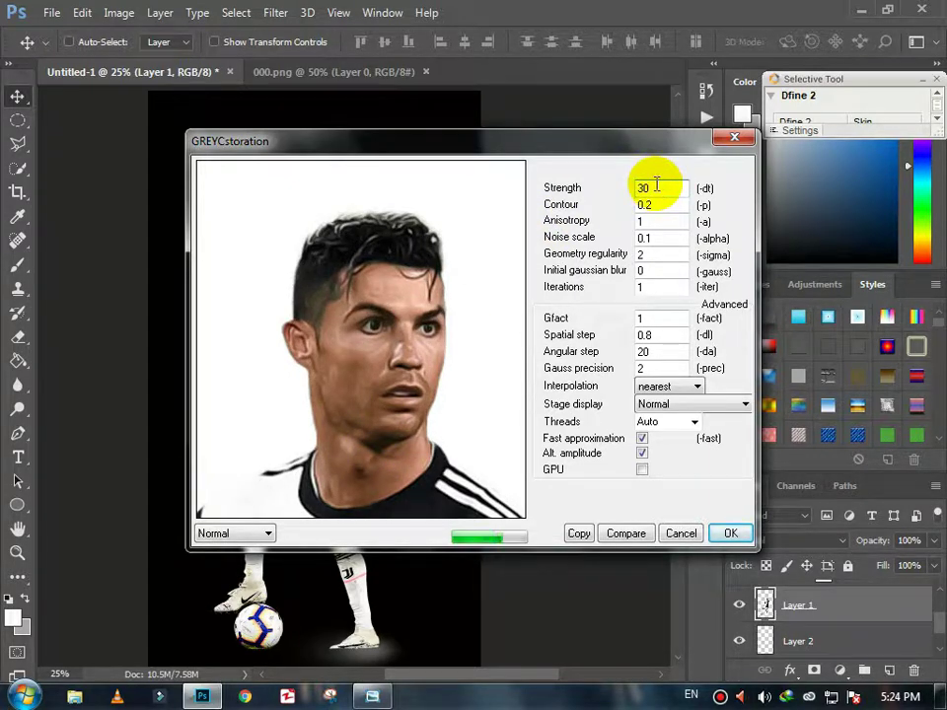
left_click(735, 534)
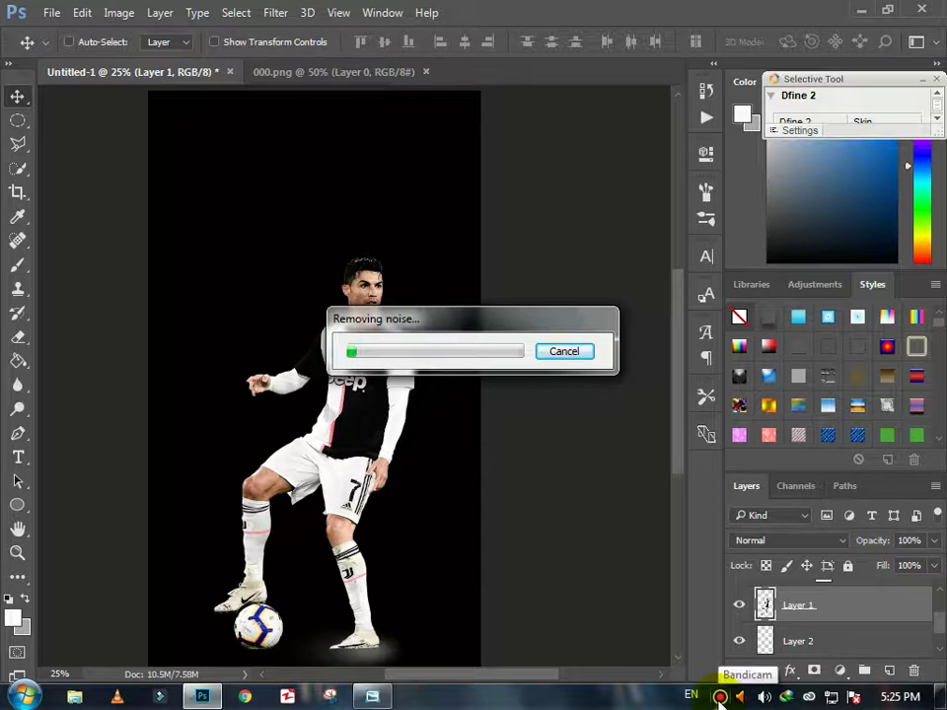
left_click(720, 696)
left_click(525, 13)
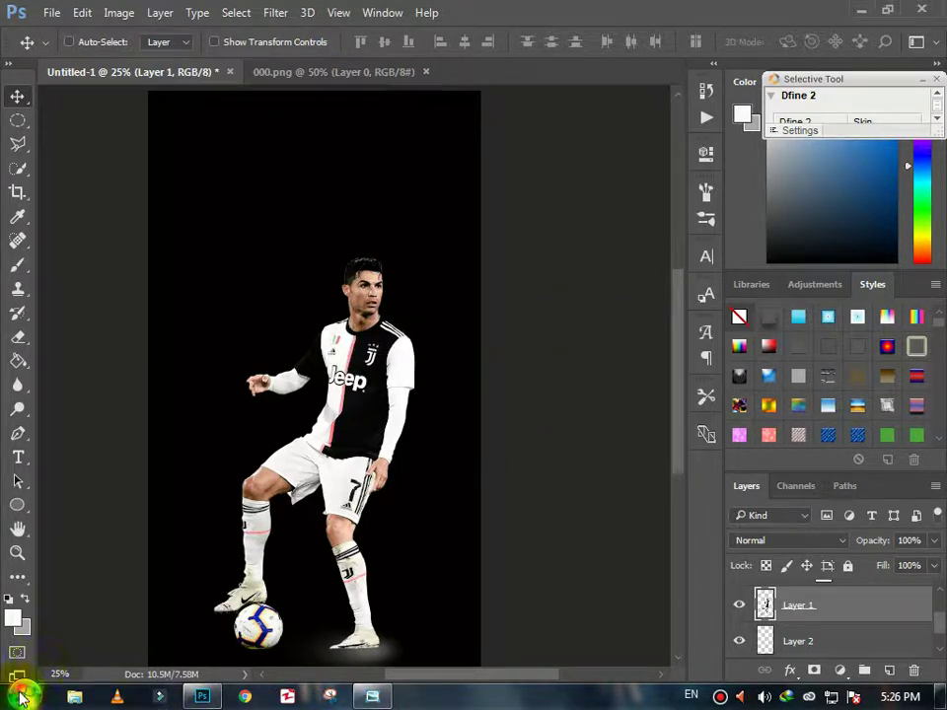
- Open the image "Cristiano Ronaldo - FootyRenders (4)" from the png folder
left_click(52, 11)
left_click(54, 46)
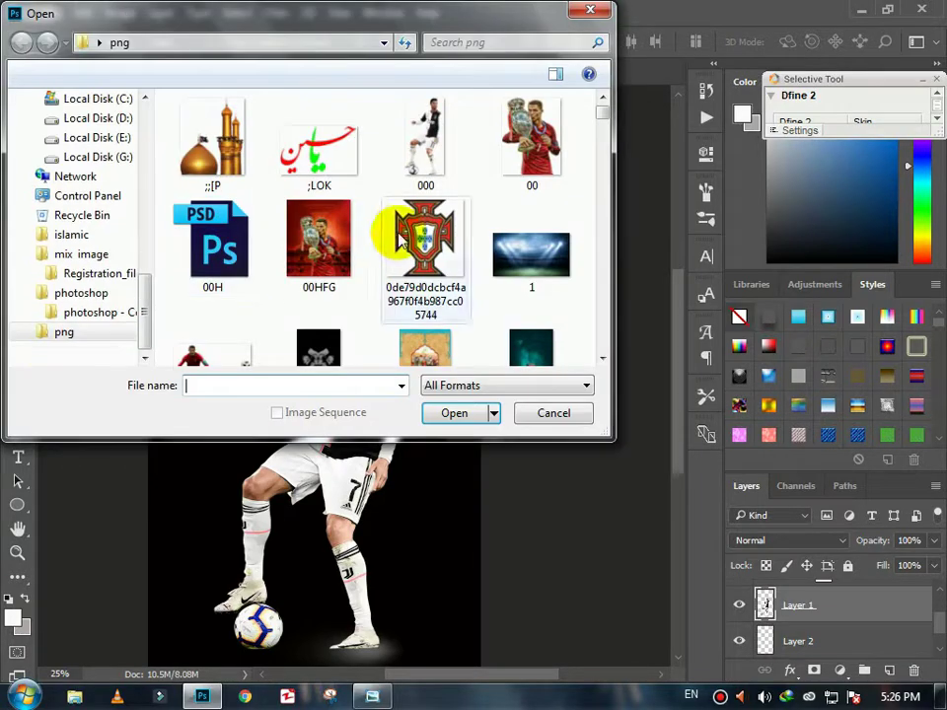
left_click_drag(599, 123, 585, 239)
left_click(236, 284)
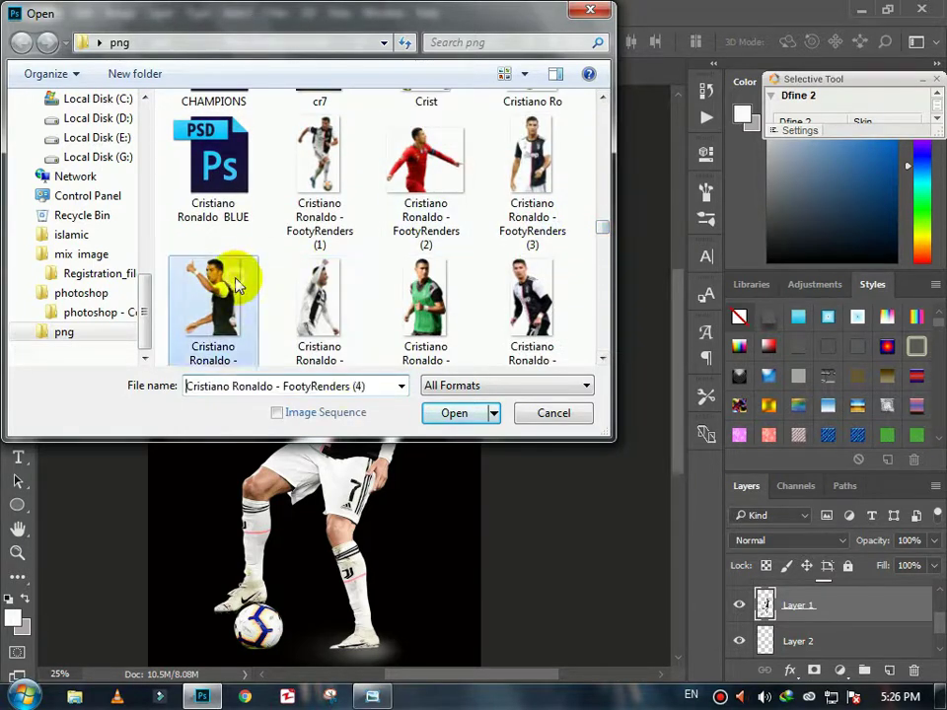
left_click(454, 413)
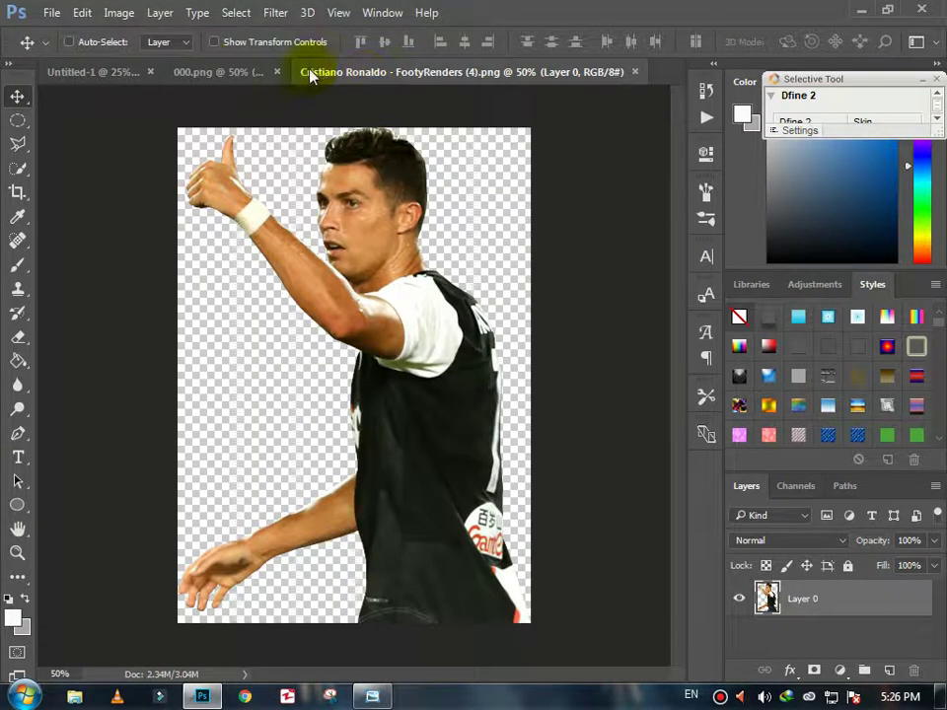
- Close 000.png and copy the thumbs-up player cutout into the Untitled-1 document as a new layer
left_click(222, 72)
left_click(421, 72)
left_click_drag(378, 312, 333, 254)
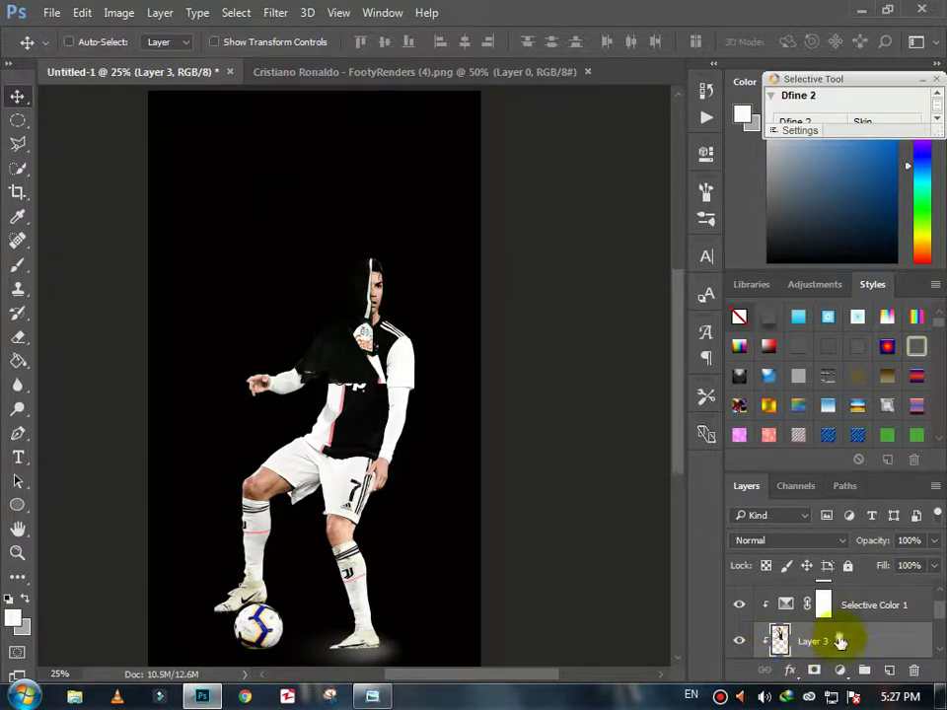
- Move Layer 3 below Layer 1 and position the thumbs-up player behind and above the standing player
left_click_drag(839, 640, 834, 615)
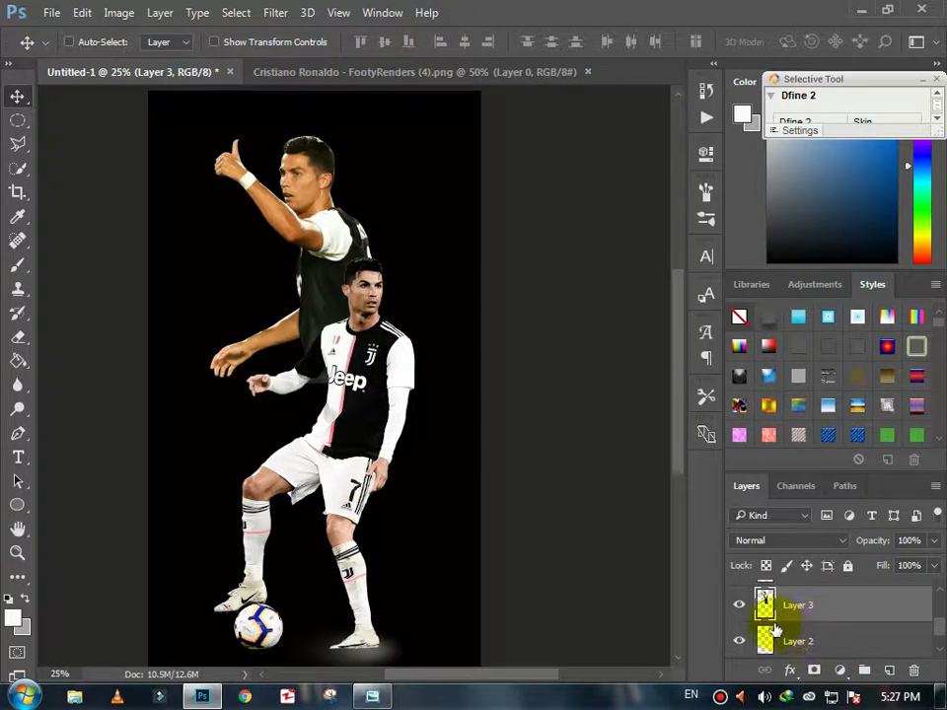
left_click_drag(312, 230, 343, 211)
left_click_drag(677, 306, 677, 283)
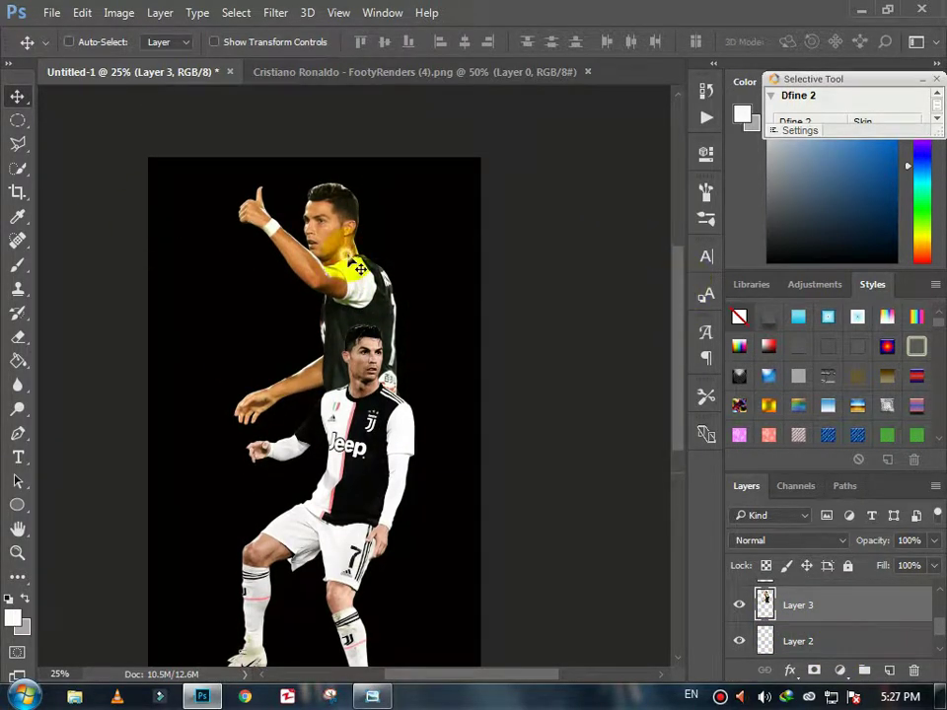
mouse_move(343, 264)
left_mouse_down()
mouse_move(348, 252)
mouse_move(343, 263)
left_mouse_up()
- Enlarge the thumbs-up player on Layer 3 to about 109% width and 119% height and reposition it behind the standing player
key("ctrl+t")
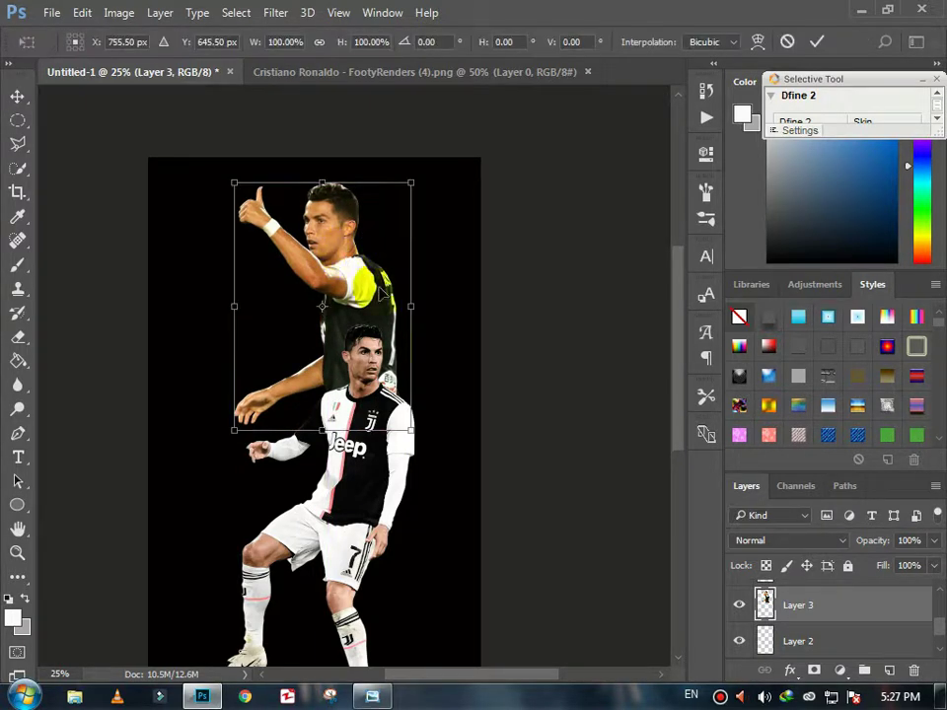
left_click_drag(410, 430, 409, 480)
mouse_move(377, 441)
left_mouse_down()
mouse_move(386, 440)
mouse_move(372, 445)
left_mouse_up()
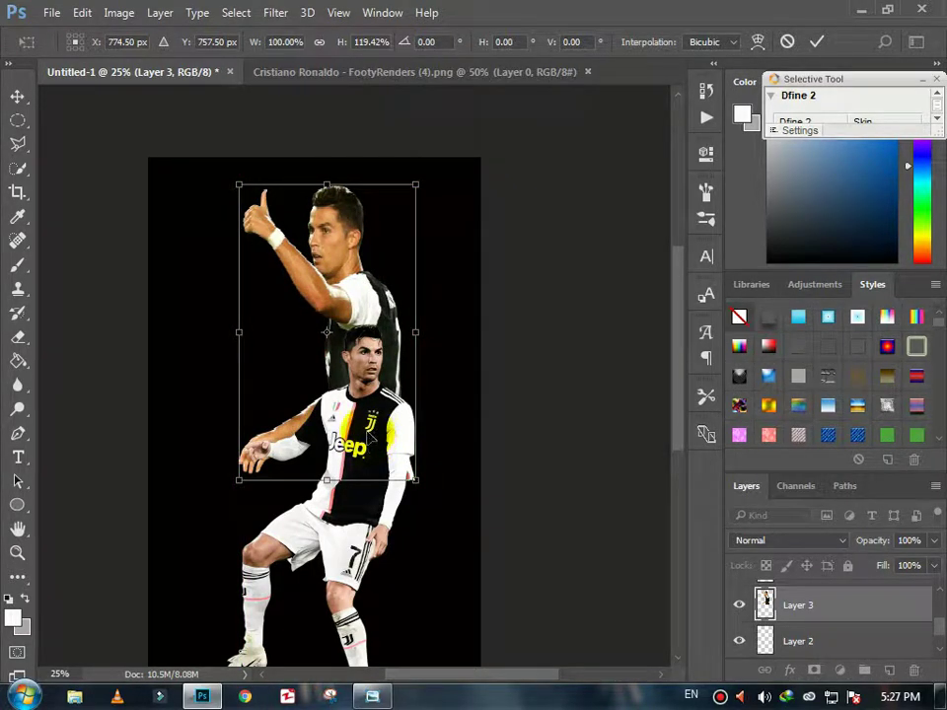
mouse_move(416, 333)
left_mouse_down()
mouse_move(426, 336)
mouse_move(402, 375)
mouse_move(397, 347)
mouse_move(412, 373)
mouse_move(425, 333)
left_mouse_up()
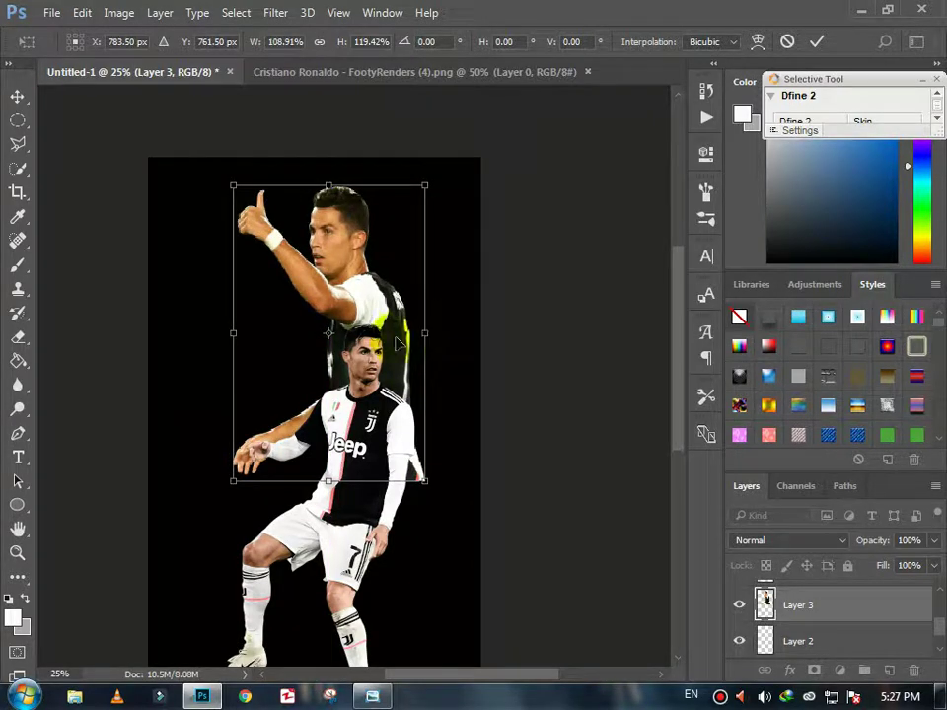
key("Return")
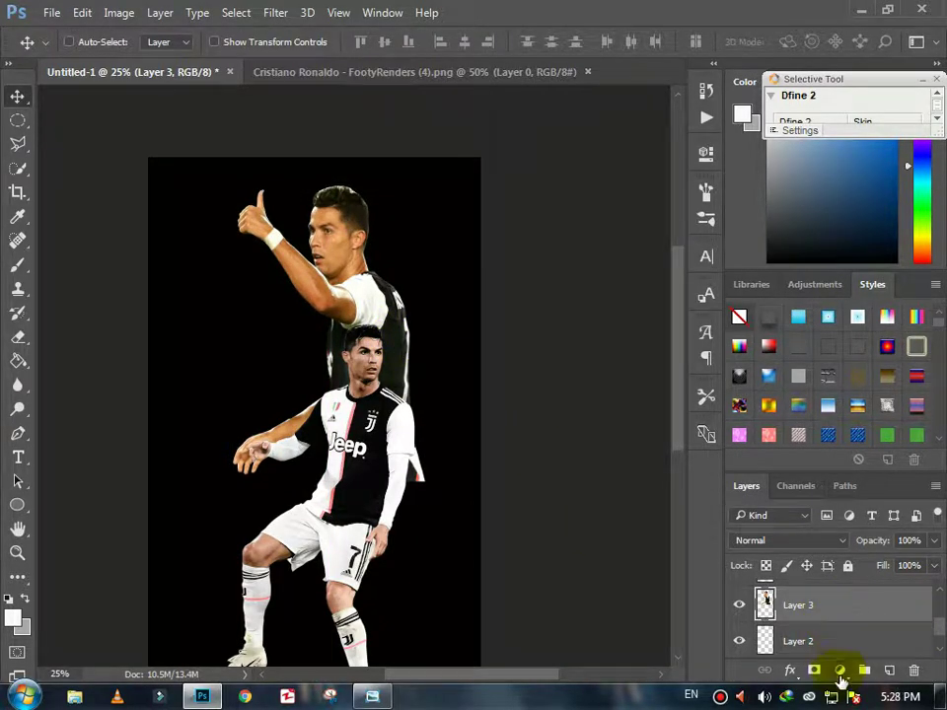
- Add a Selective Color adjustment clipped to Layer 3 and raise Black in the Blacks range to +67%
left_click(839, 671)
left_click(813, 659)
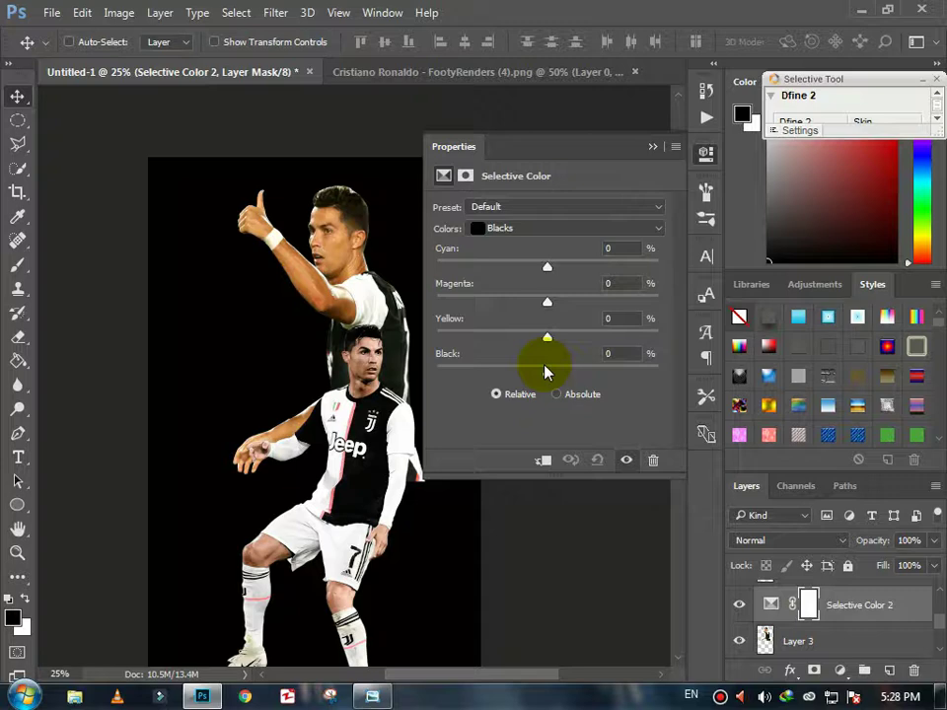
left_click(544, 460)
left_click_drag(548, 371, 623, 385)
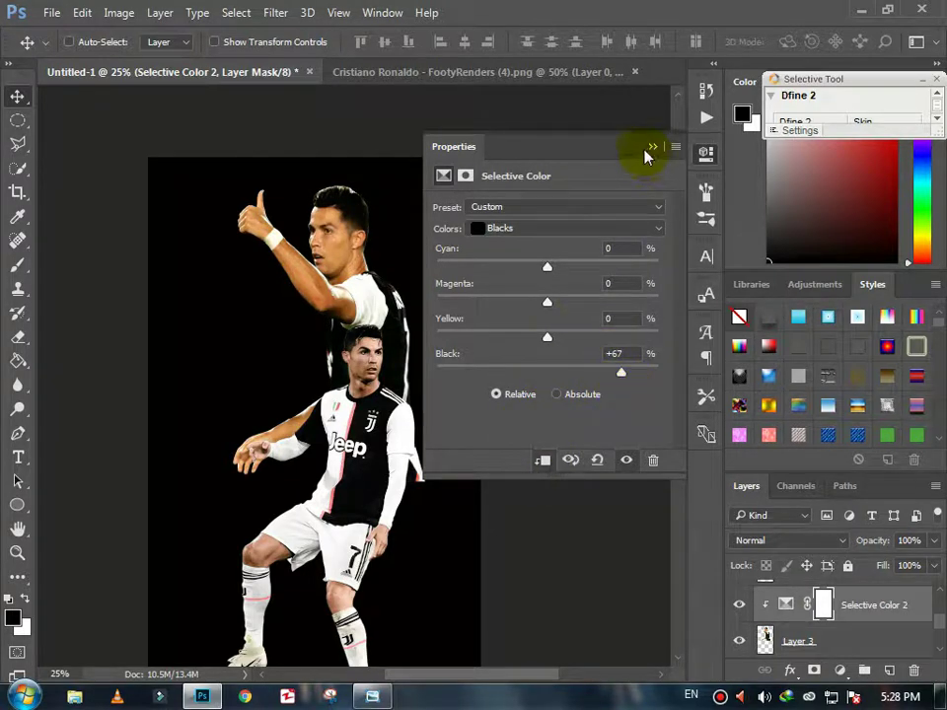
left_click(651, 147)
- Add a clipped Curves adjustment for the thumbs-up player and lift the upper midtones of the RGB curve slightly
left_click(839, 670)
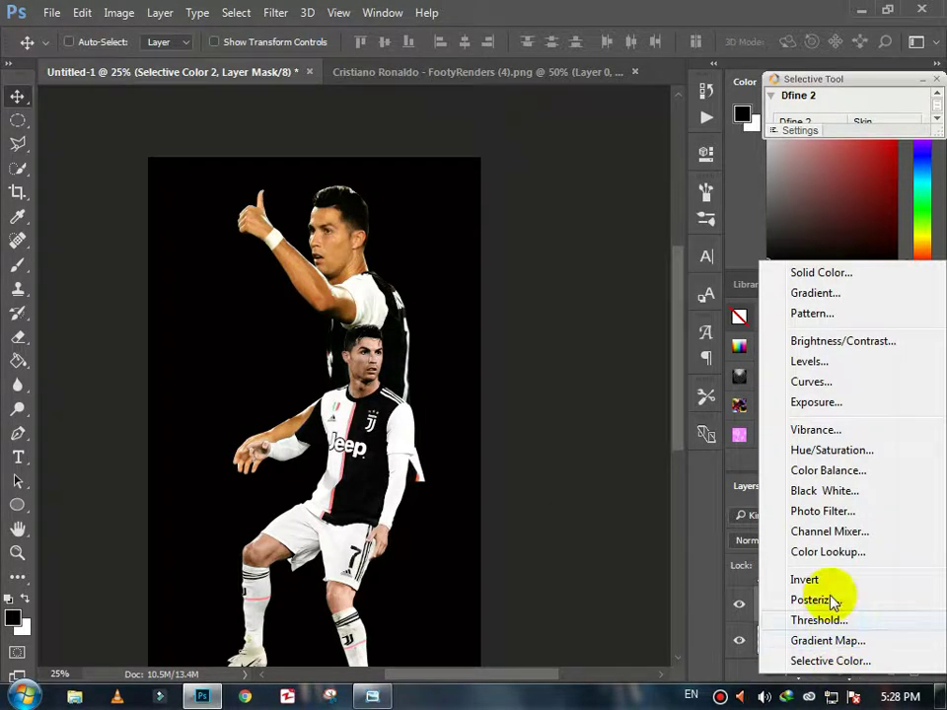
left_click(810, 382)
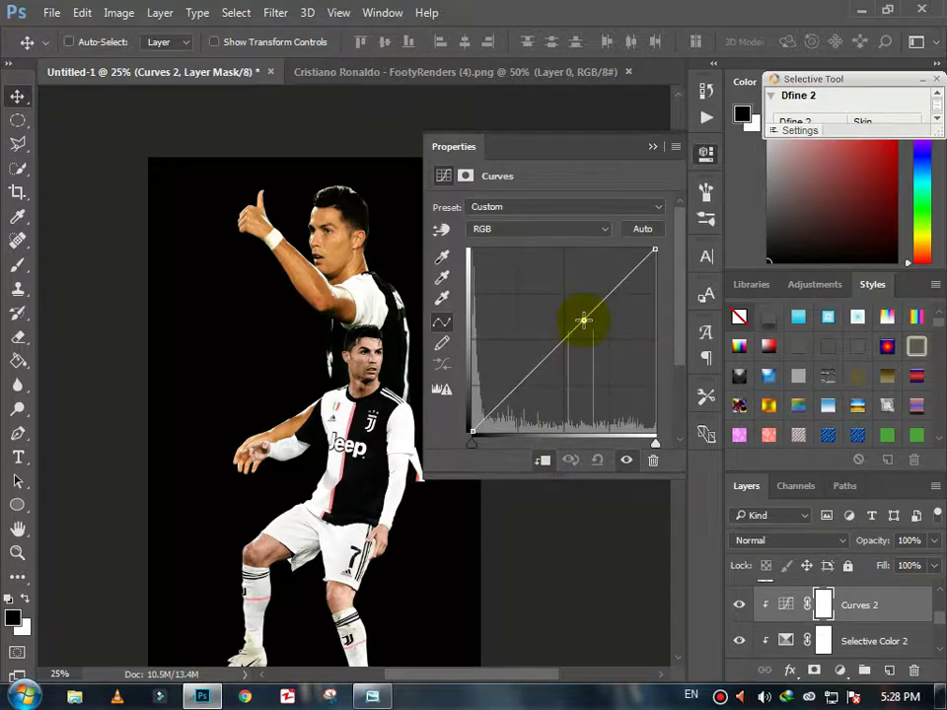
left_click_drag(584, 320, 577, 313)
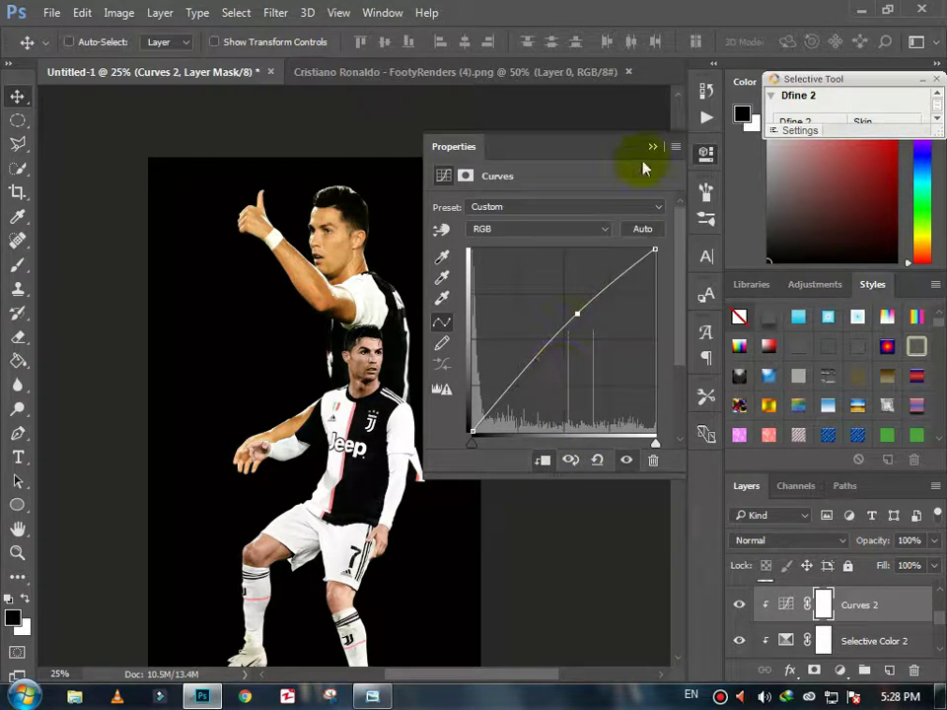
left_click(652, 147)
- Create a new empty layer directly above Curves 2 and make white the foreground colour
left_click_drag(750, 617, 831, 612)
left_click(888, 670)
key("x")
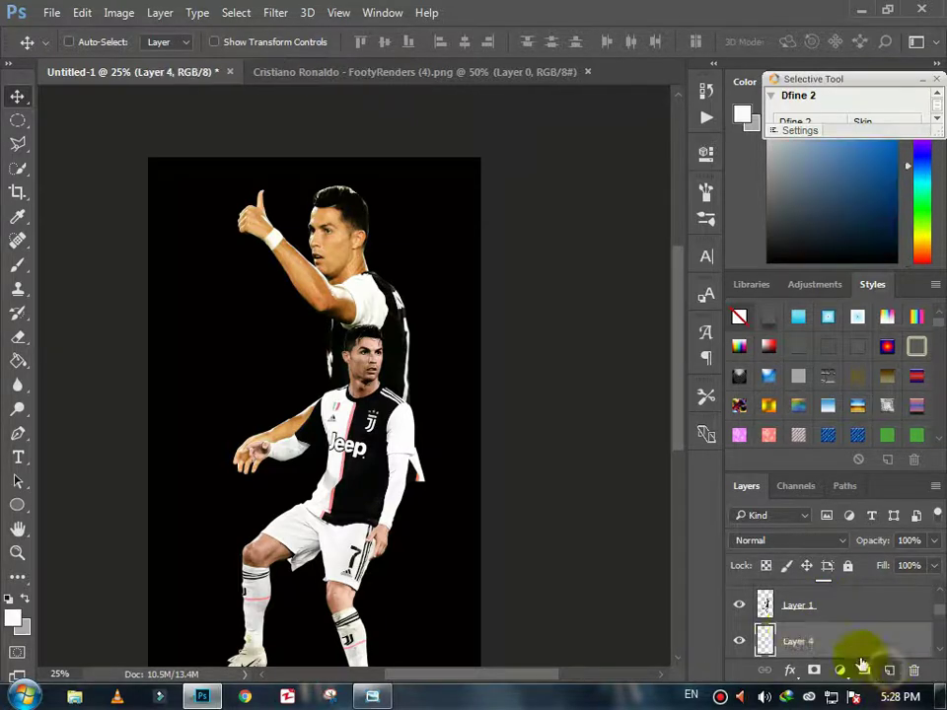
- Set up the Brush tool with a soft round tip at 0% hardness and a size of about 495 px
left_click(17, 264)
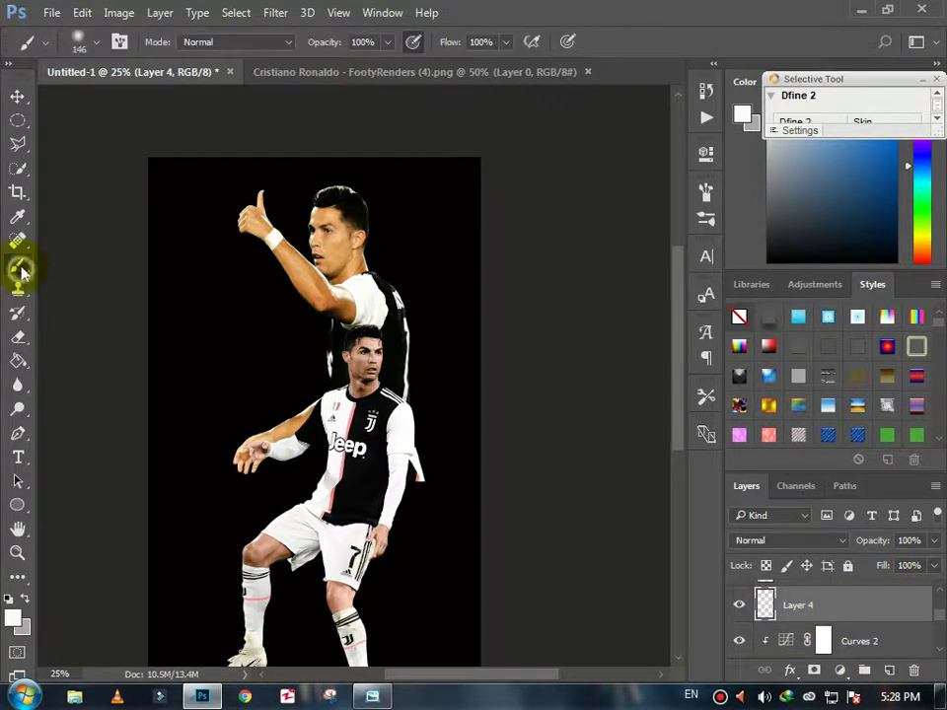
left_click(83, 41)
left_click(96, 181)
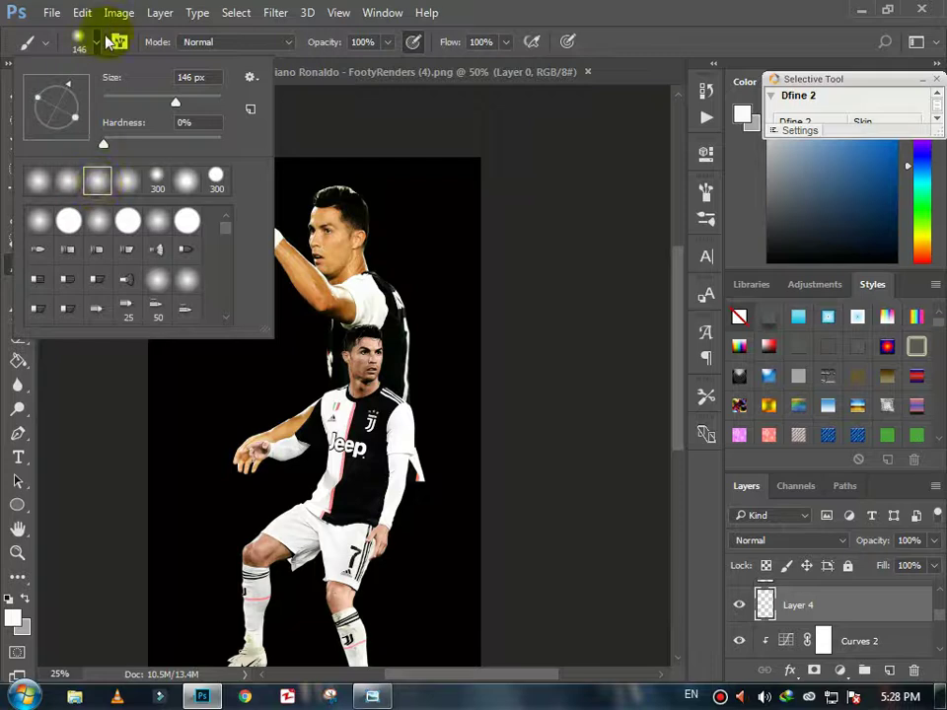
left_click(43, 178)
left_click(96, 47)
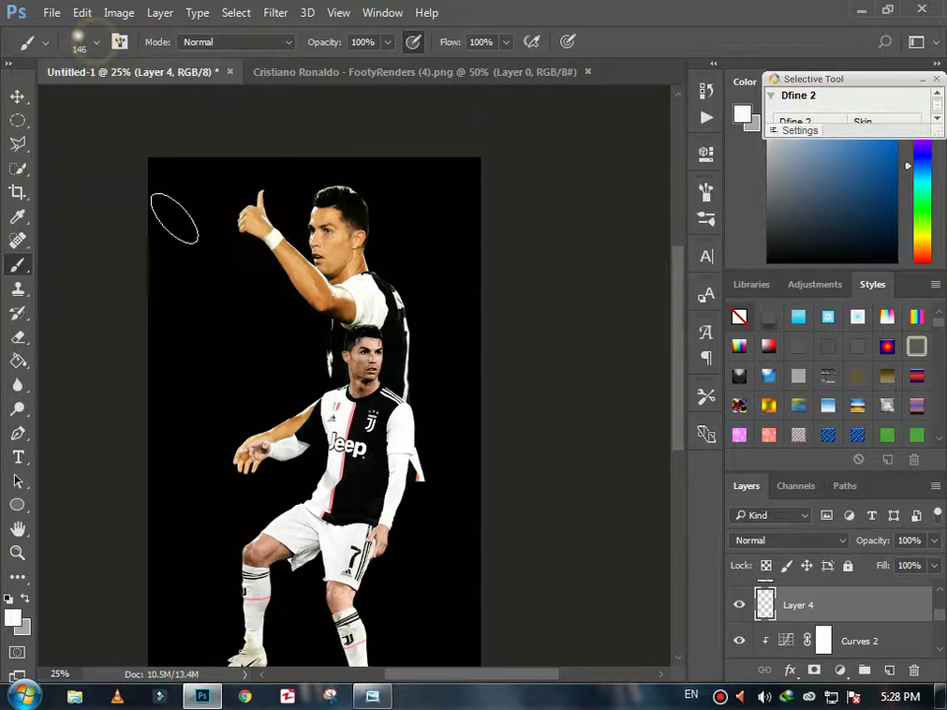
left_click(97, 44)
left_click(42, 179)
left_click(96, 45)
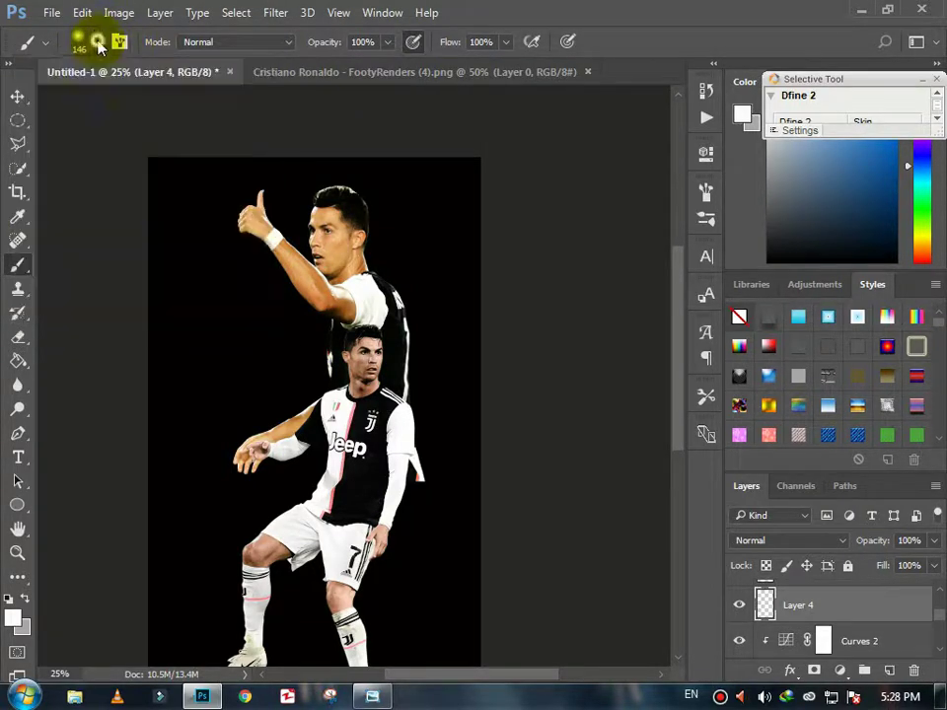
left_click(96, 45)
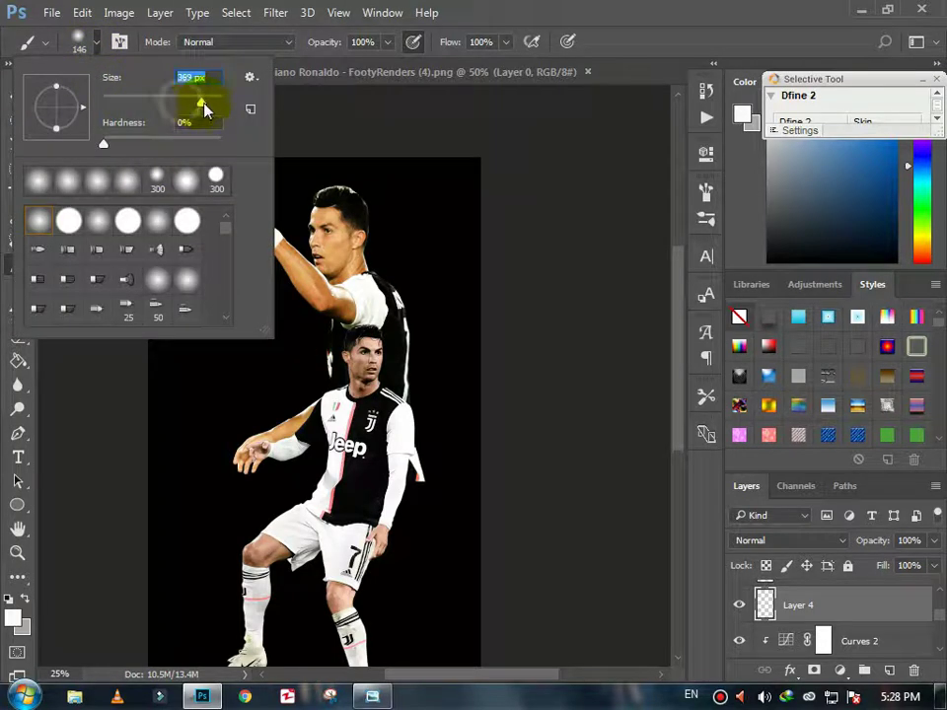
left_click_drag(204, 109, 207, 103)
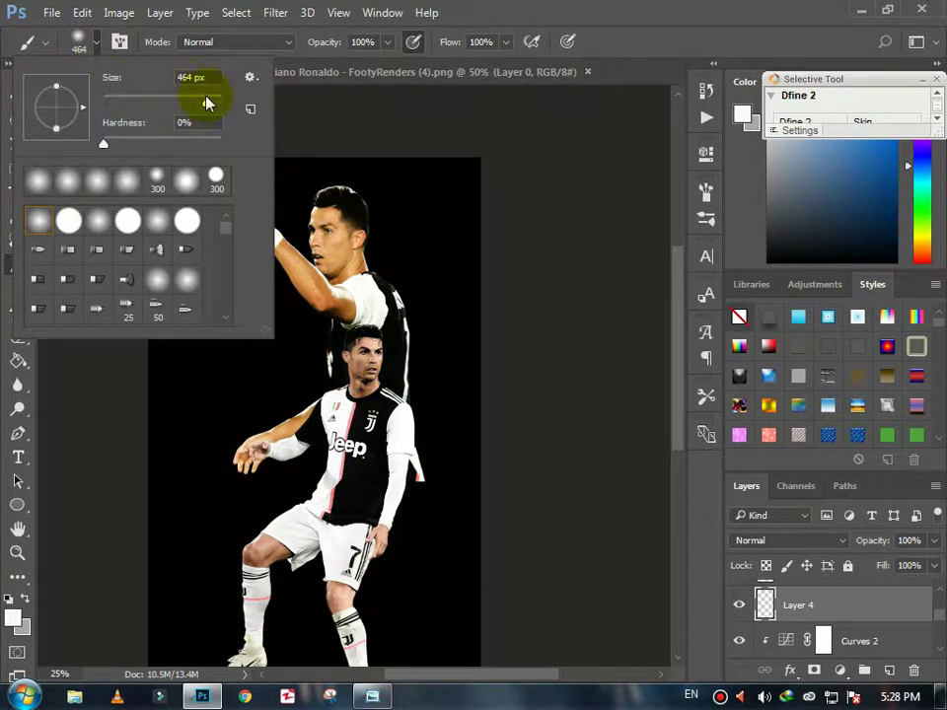
left_click(97, 45)
- Try a white glow dab behind the standing player's shoulders with the 495 px brush and undo it
left_click_drag(390, 376, 379, 404)
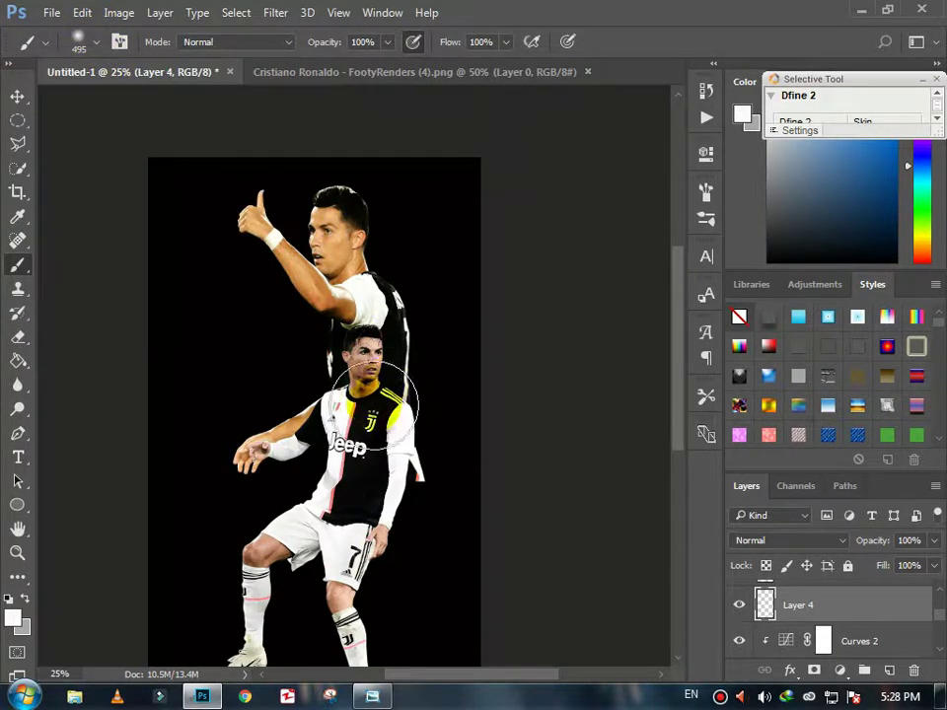
left_click(379, 404)
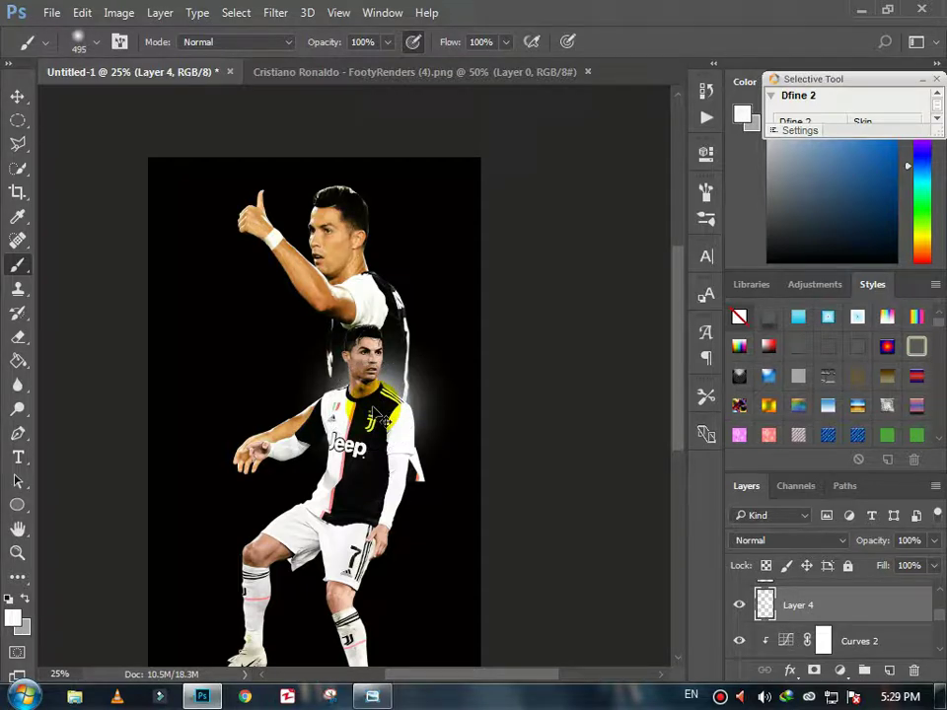
key("ctrl+z")
- Try white glow dabs around the players with the brush enlarged to 1500 px and reduced in stages
key("bracketright")
key("bracketright")
key("bracketright")
key("bracketright")
key("bracketright")
key("bracketright")
key("bracketright")
key("bracketright")
key("bracketright")
key("bracketright")
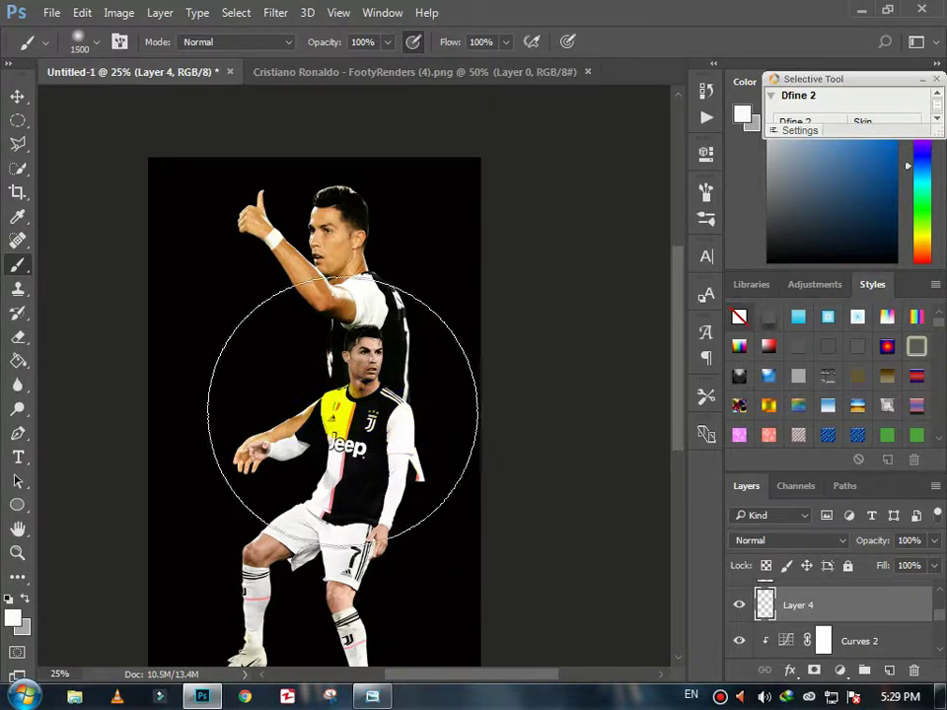
left_click(457, 296)
left_click(470, 276)
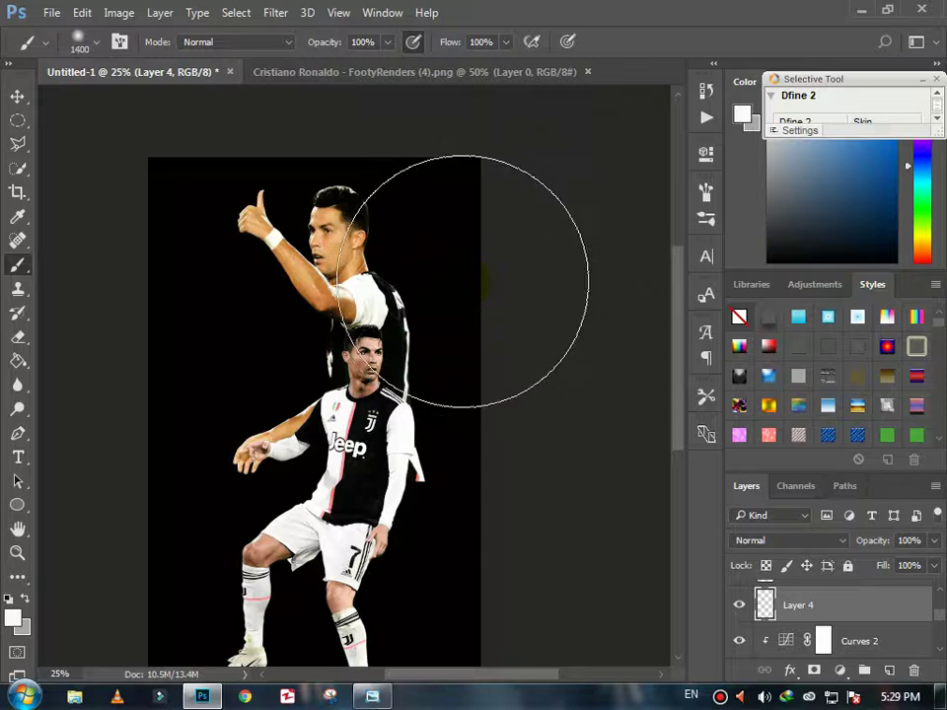
key("bracketleft")
key("bracketleft")
key("bracketleft")
left_click(345, 422)
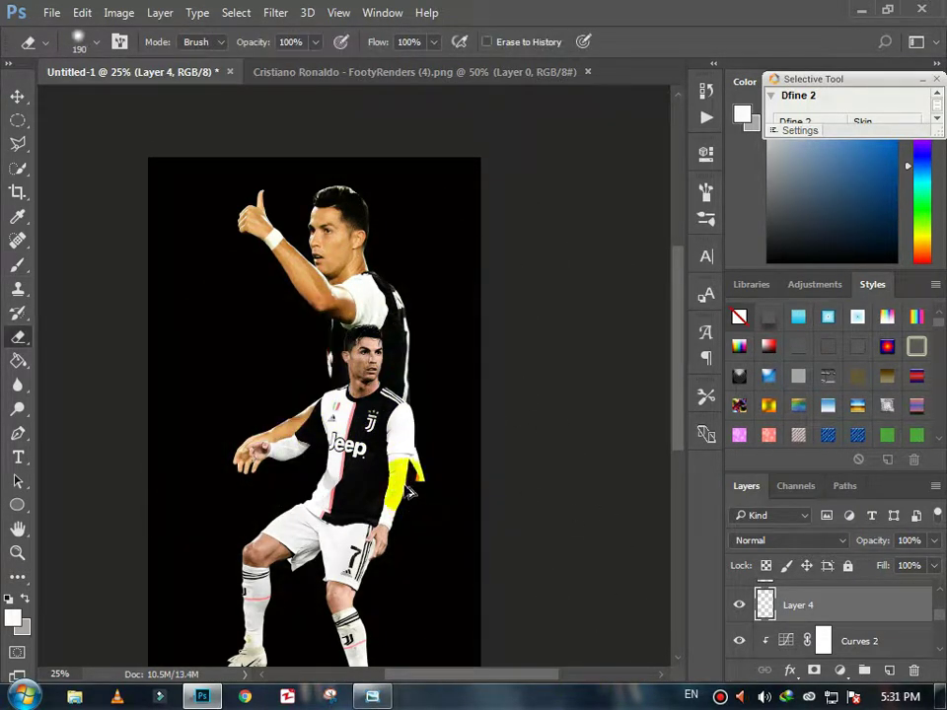
- Paint a soft white glow behind the standing player's torso on Layer 4 with a 1100 px brush
left_click(17, 264)
key("bracketleft")
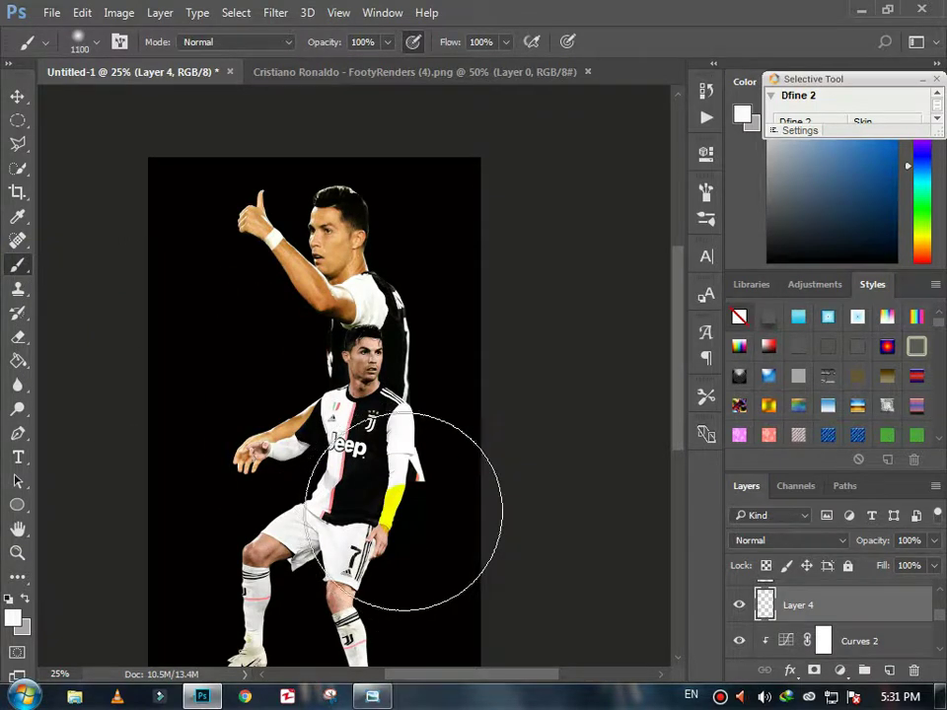
left_click(417, 469)
key("ctrl+z")
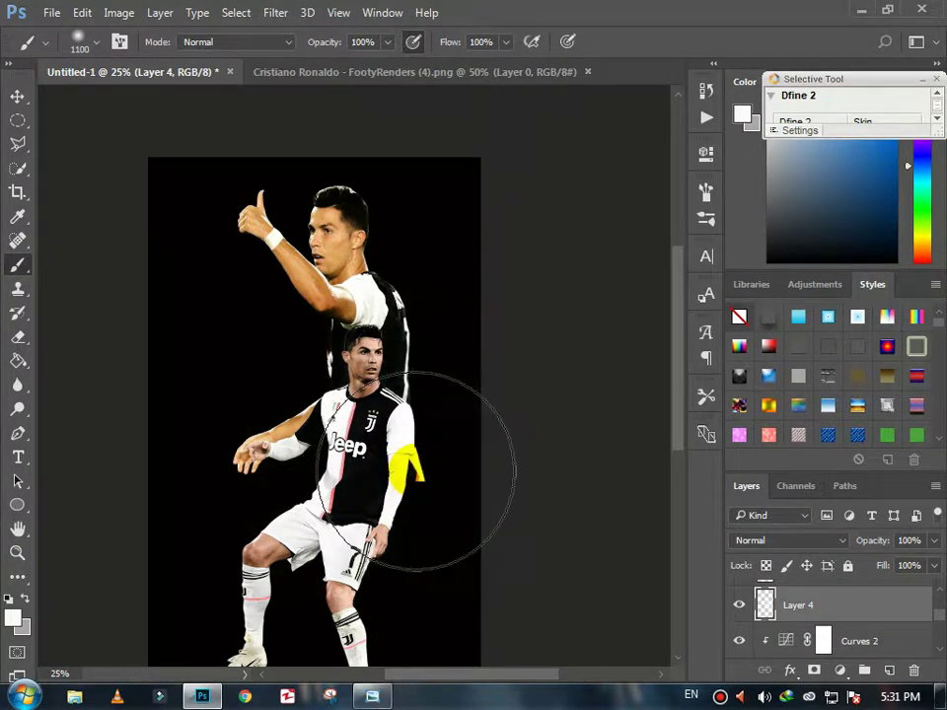
left_click(330, 437)
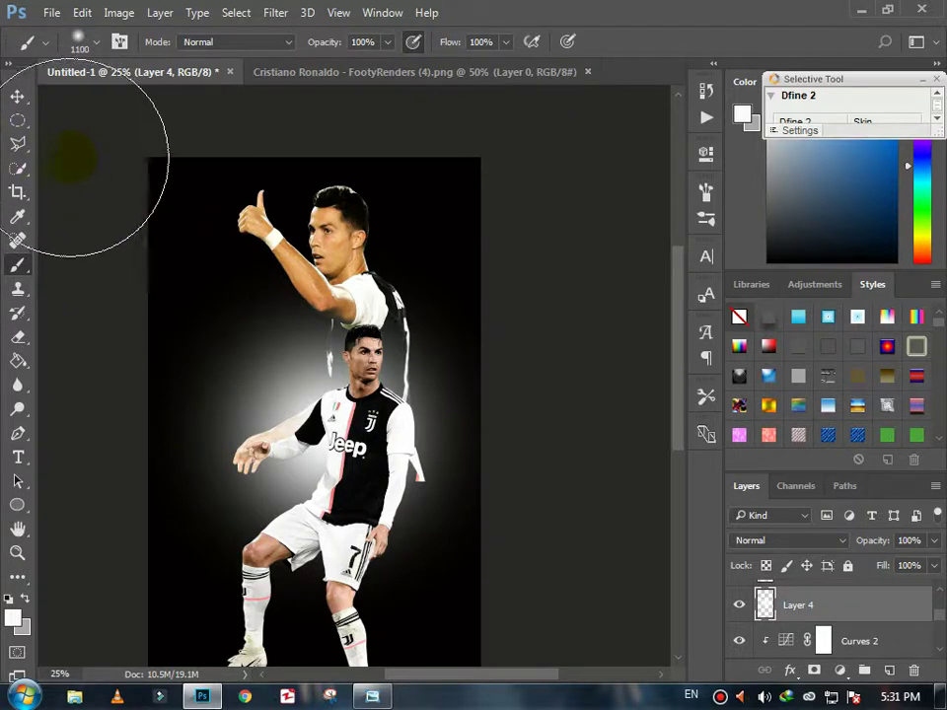
left_click(24, 696)
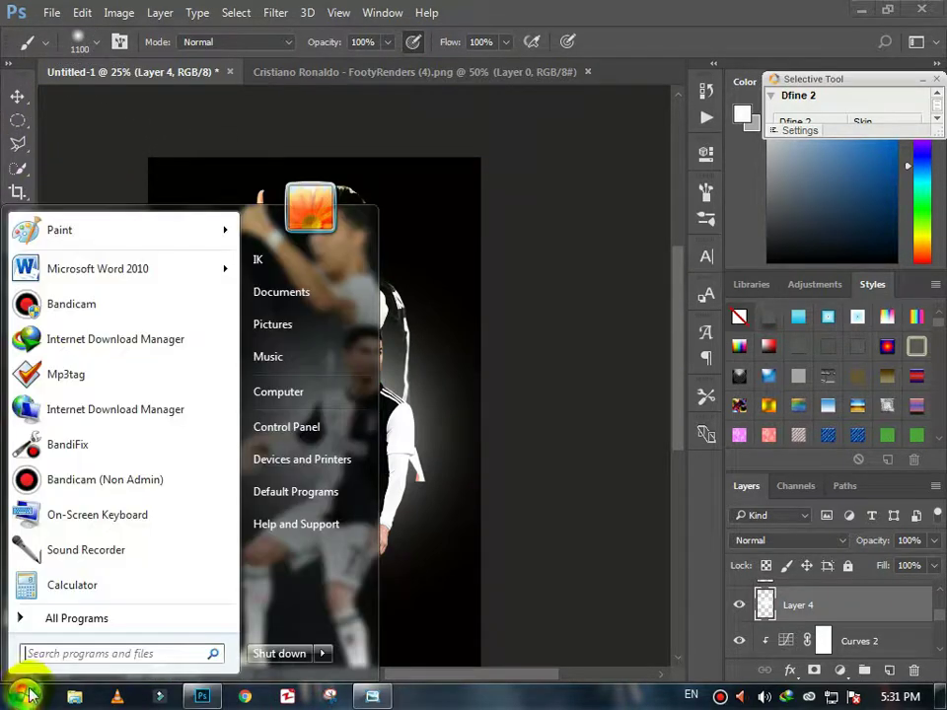
left_click(560, 600)
- Scale the glow on Layer 4 down to about 77% of its height, narrow it and centre it behind the standing player
left_click(17, 96)
left_click(24, 696)
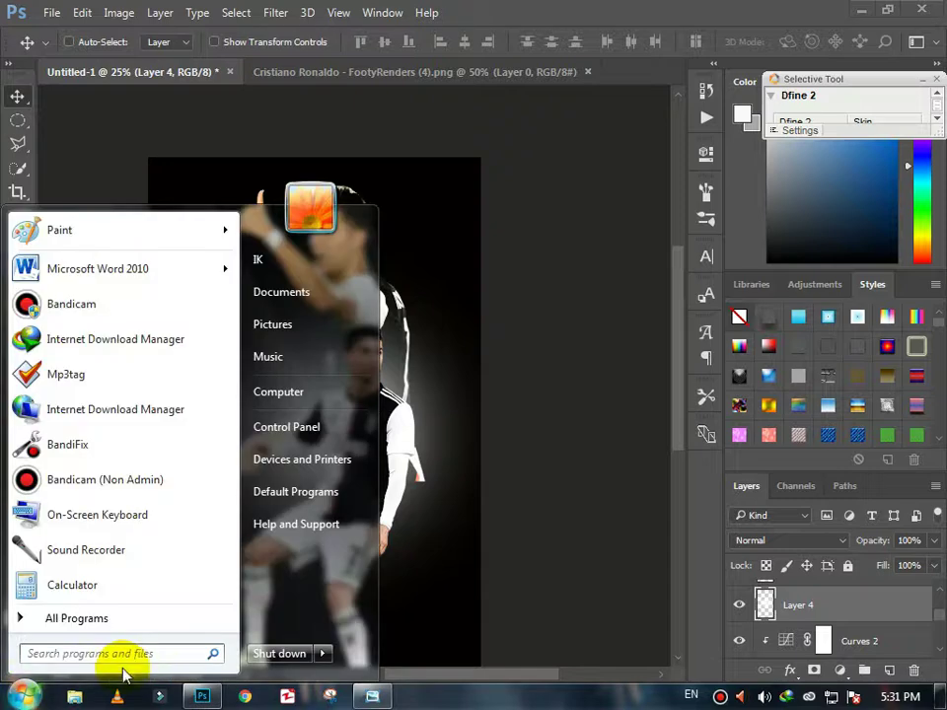
left_click(409, 455)
left_click_drag(424, 423, 436, 422)
key("ctrl+t")
left_click_drag(326, 641, 327, 598)
left_click_drag(163, 413, 200, 412)
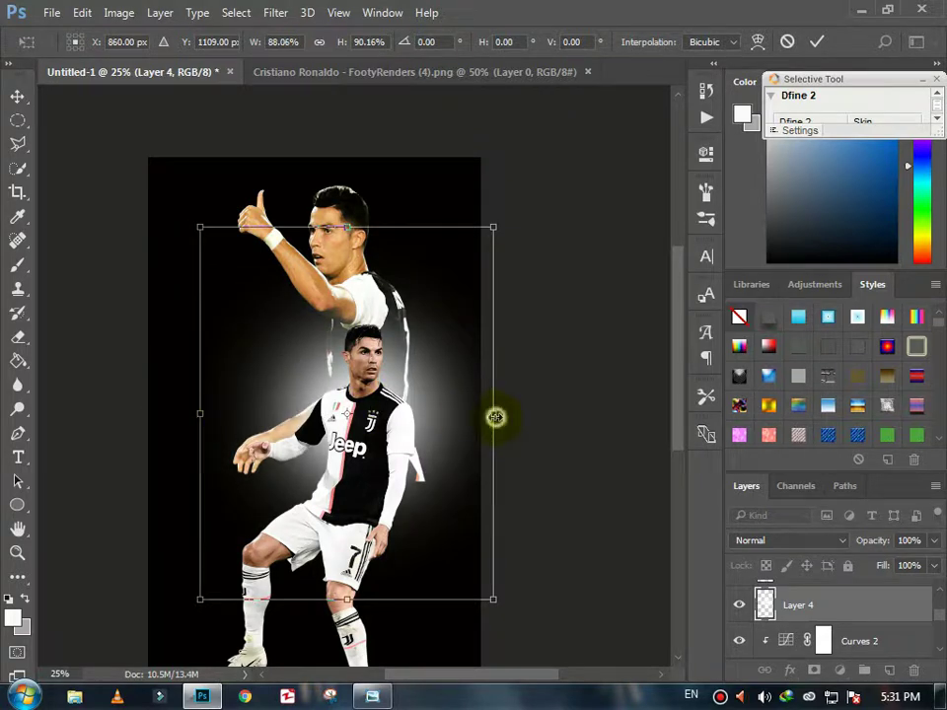
left_click_drag(494, 414, 482, 417)
left_click_drag(340, 598, 340, 570)
left_click_drag(341, 228, 341, 253)
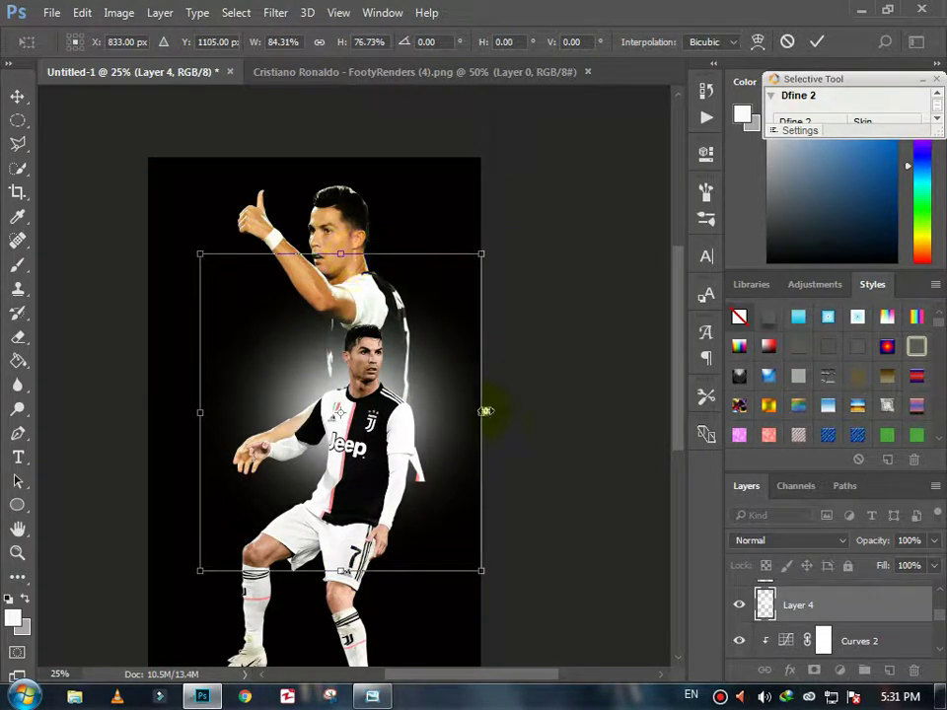
left_click_drag(480, 412, 472, 413)
left_click_drag(423, 438, 393, 431)
key("Return")
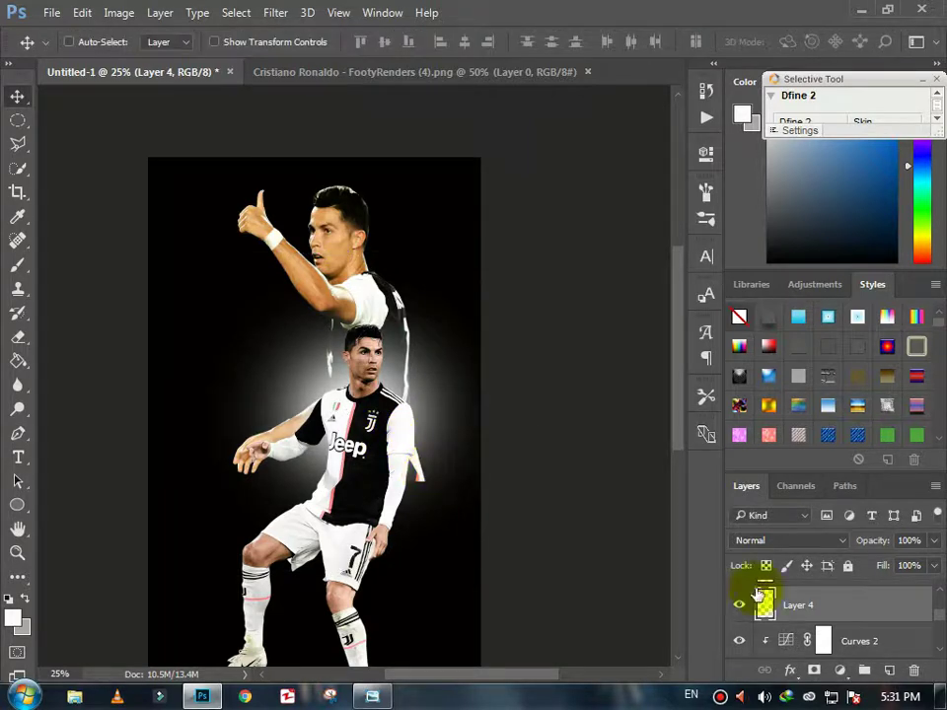
- Add a layer mask to Layer 3 and fade out the thumbs-up player's lower body with a black-to-white linear gradient
scroll(779, 607, "down", 3)
left_click(800, 642)
left_click(813, 671)
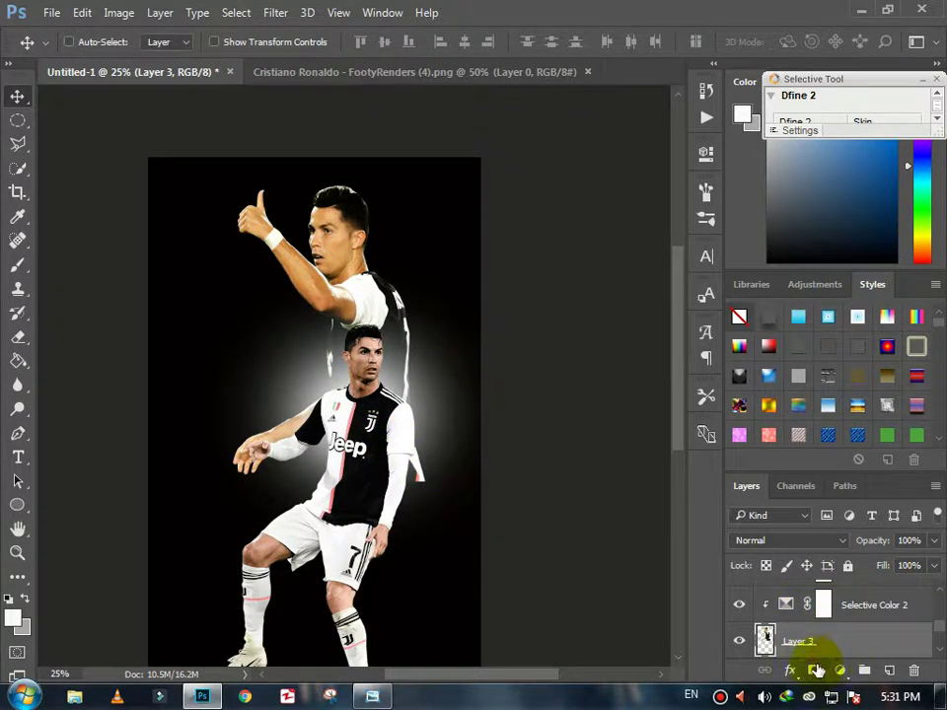
right_click(18, 361)
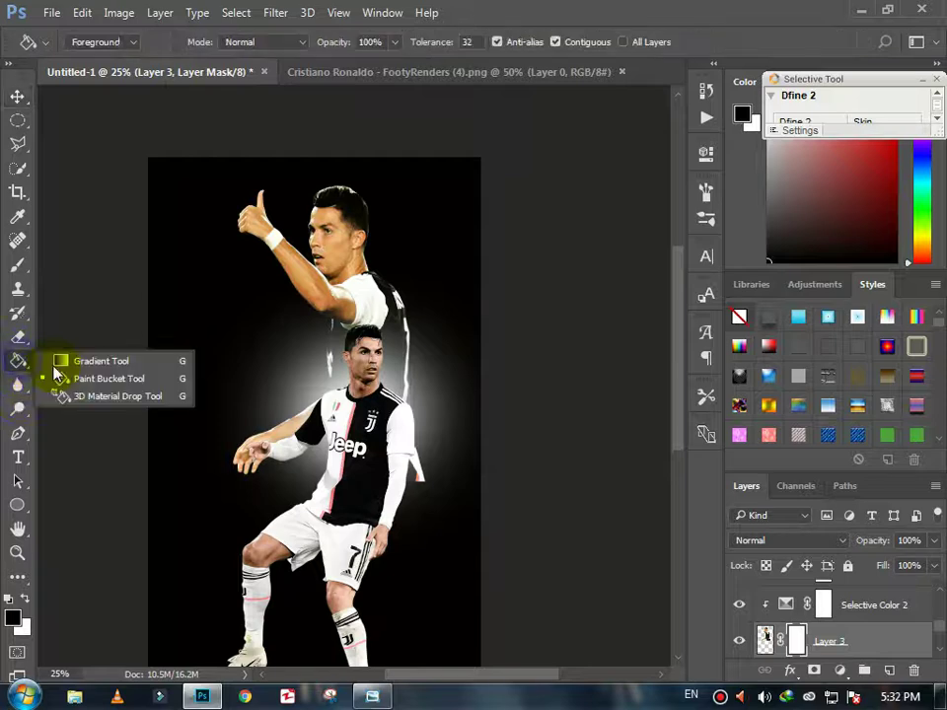
left_click(79, 361)
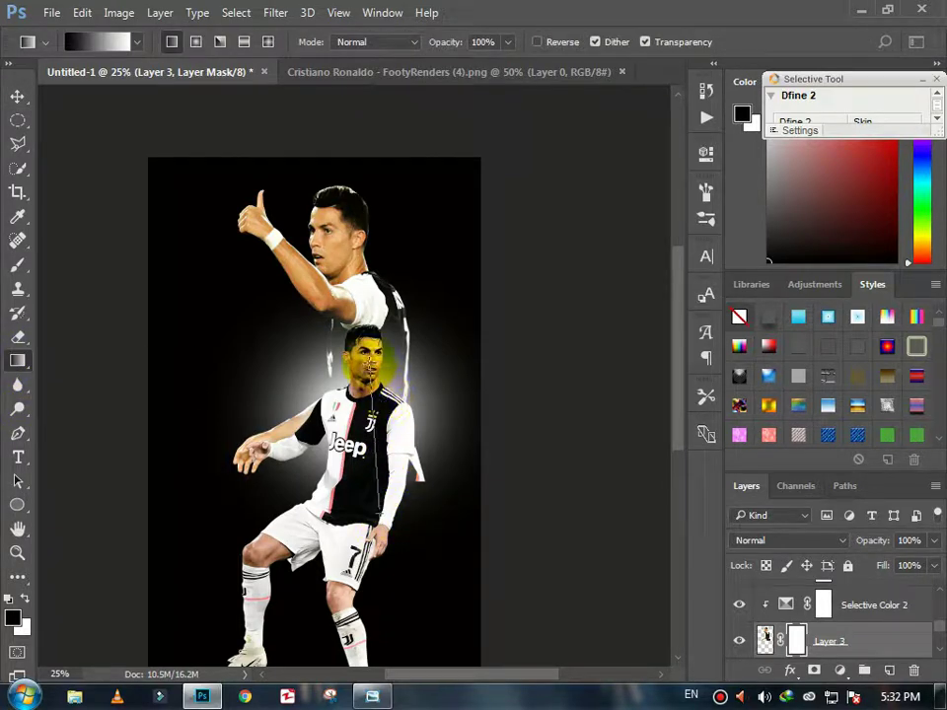
left_click_drag(285, 375, 285, 268)
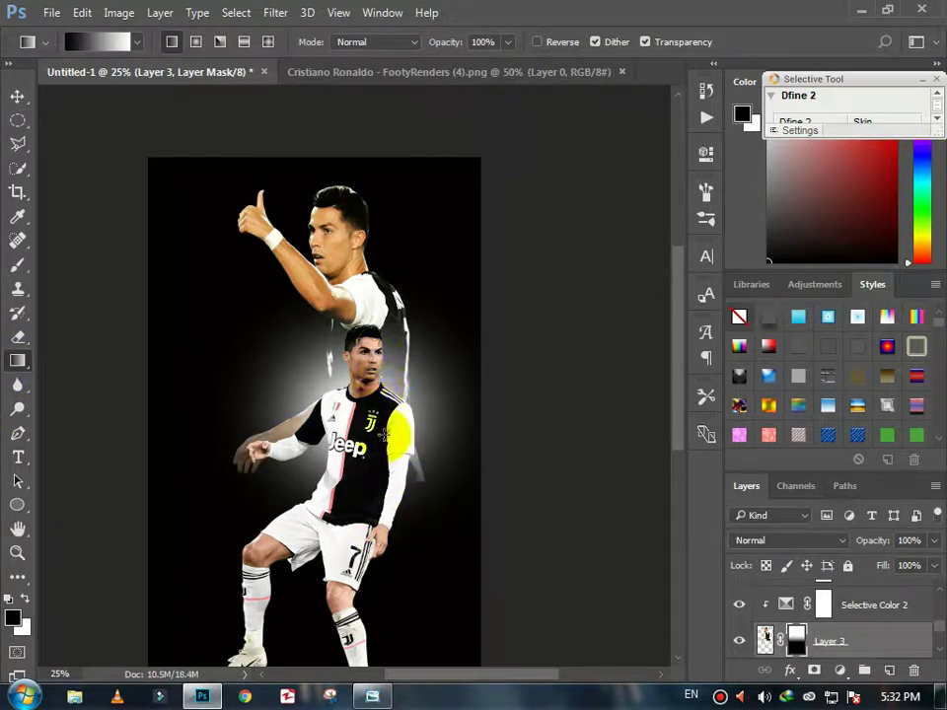
left_click_drag(399, 434, 365, 360)
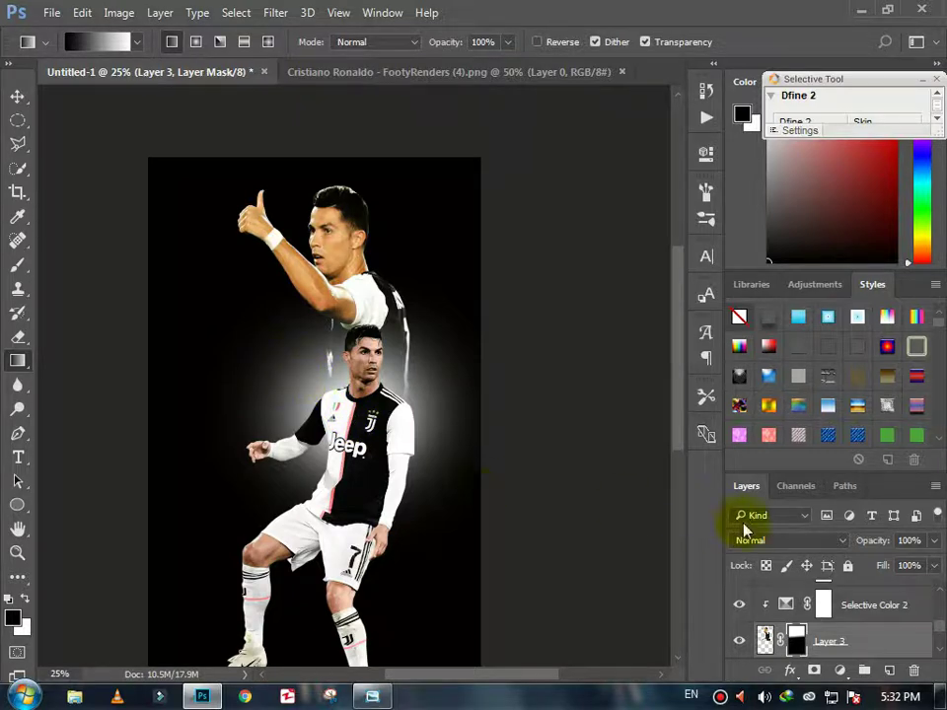
- Reduce the fill of the white glow on Layer 4 to 77%
scroll(868, 641, "up", 2)
left_click(862, 620)
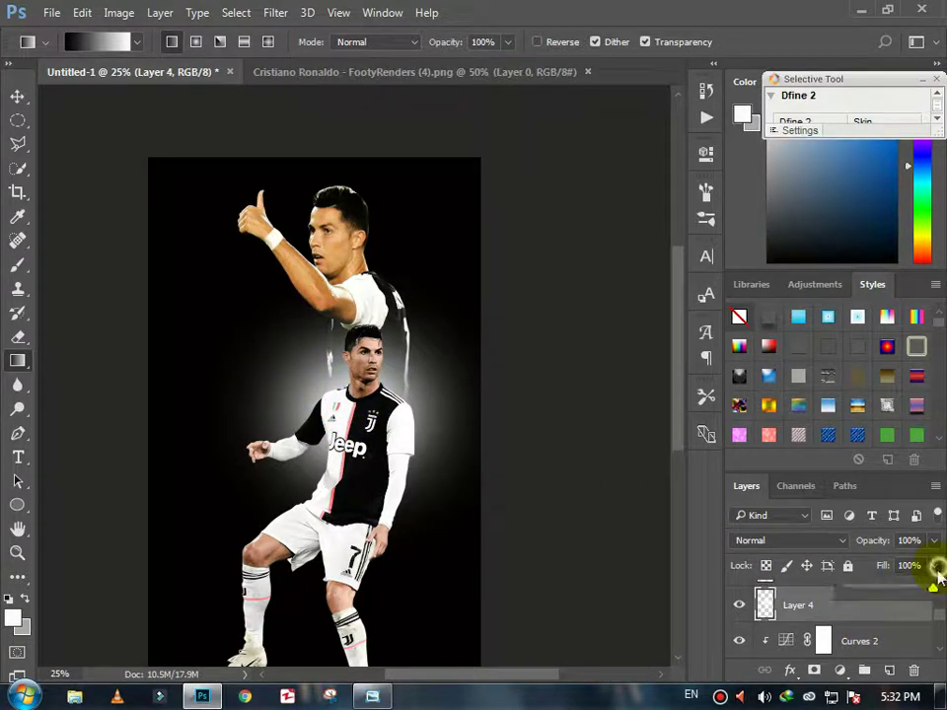
mouse_move(908, 595)
left_mouse_down()
mouse_move(900, 597)
mouse_move(917, 596)
left_mouse_up()
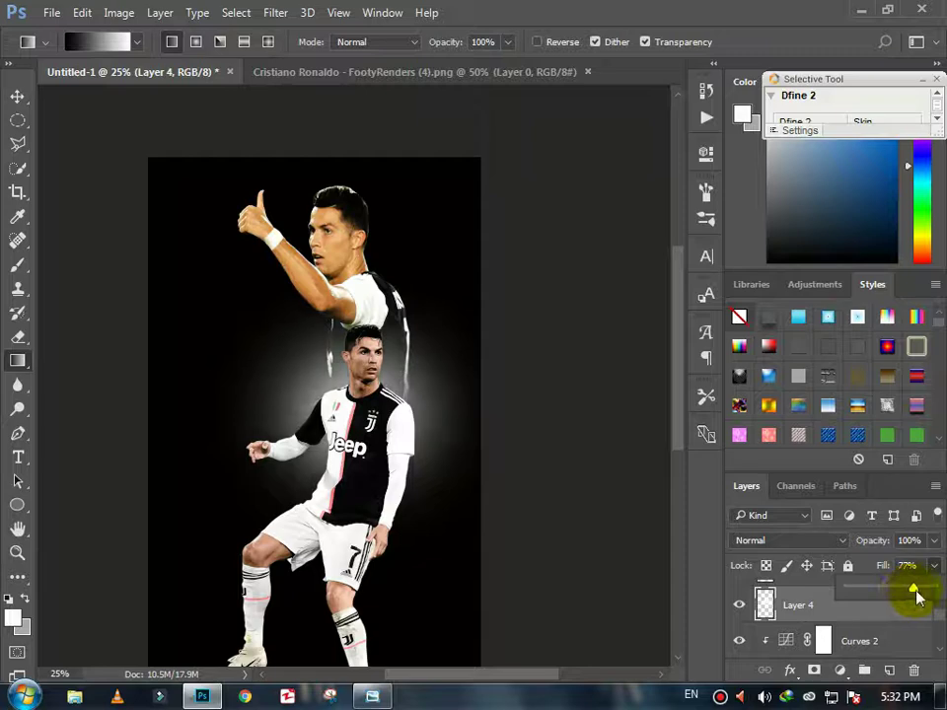
left_click(935, 570)
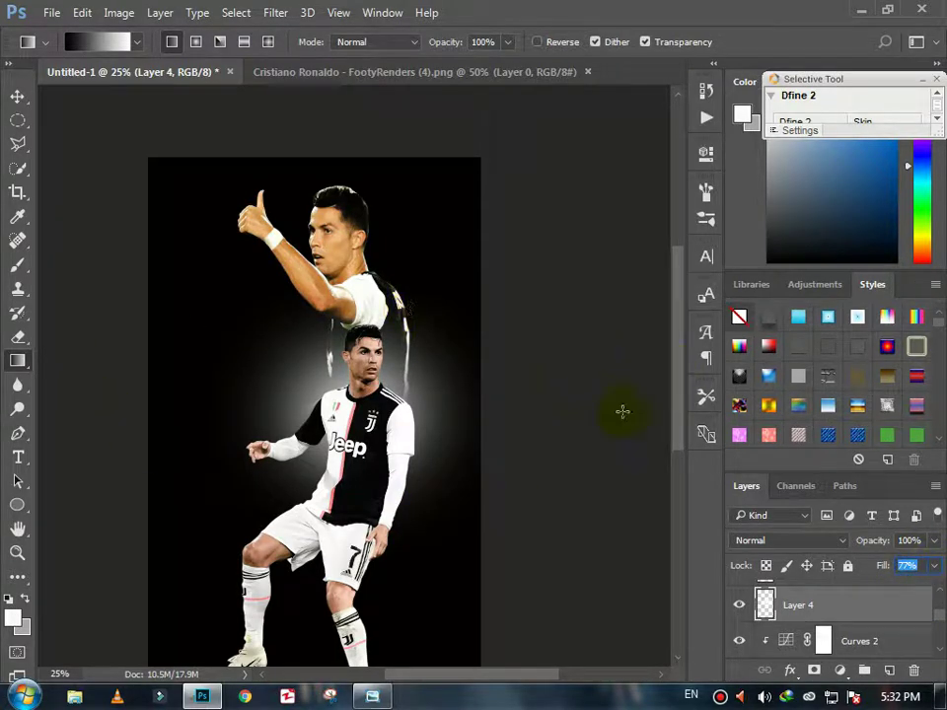
- Examine the thumbs-up player's head and arm up close, and check the whole poster composition with the softened glow
left_click(18, 555)
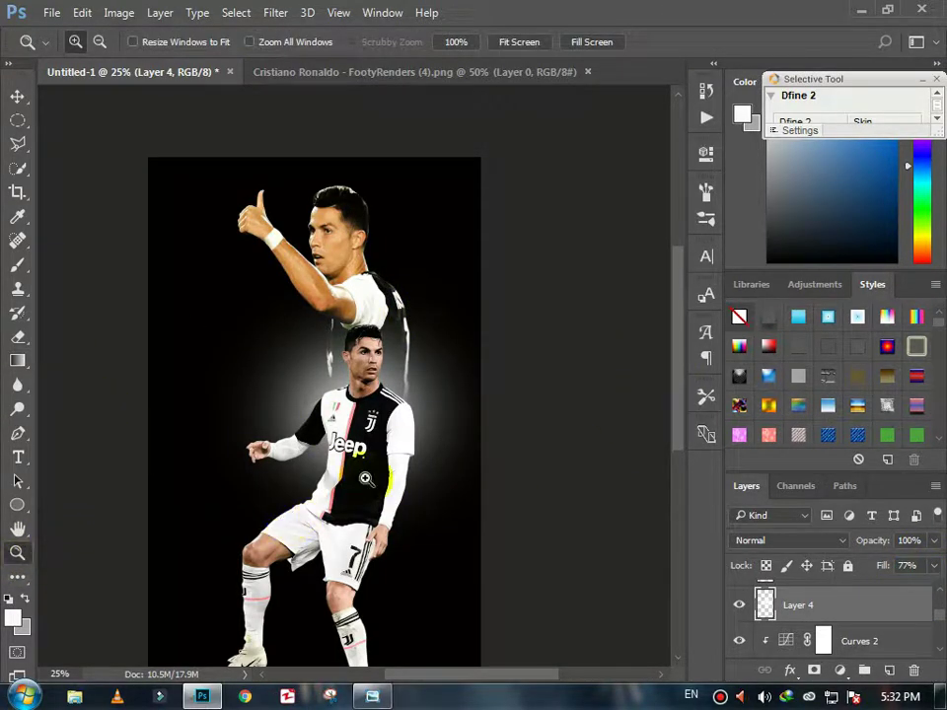
left_click(410, 407, "alt")
left_click(355, 177)
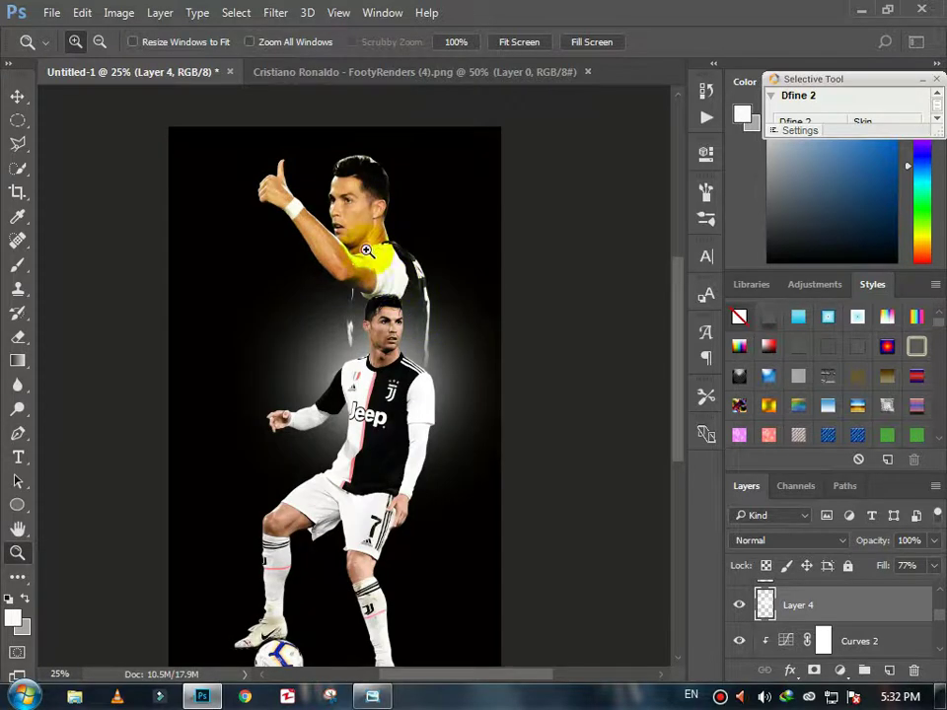
left_click(359, 179)
left_click(359, 180)
left_click(355, 254)
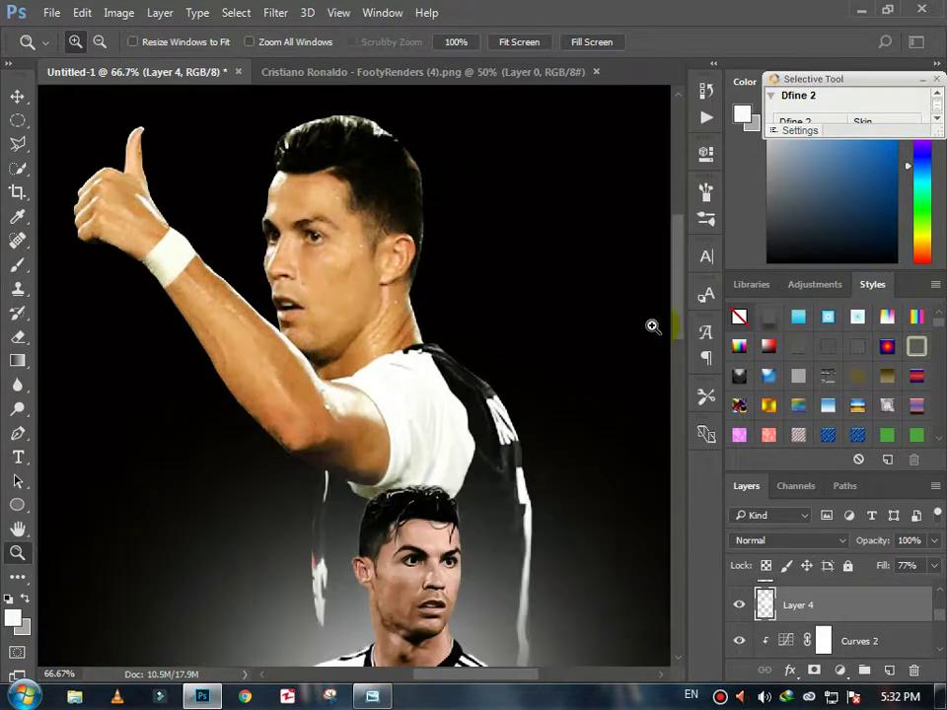
scroll(661, 321, "up", 5)
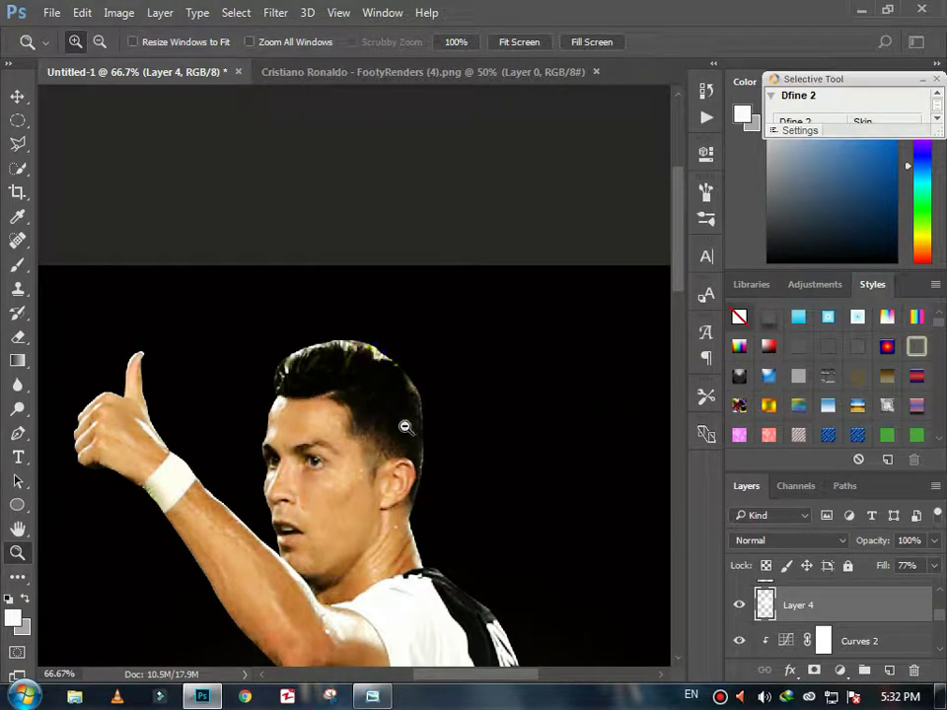
left_click(405, 426, "alt")
left_click(404, 426, "alt")
left_click(405, 426, "alt")
left_click(404, 426, "alt")
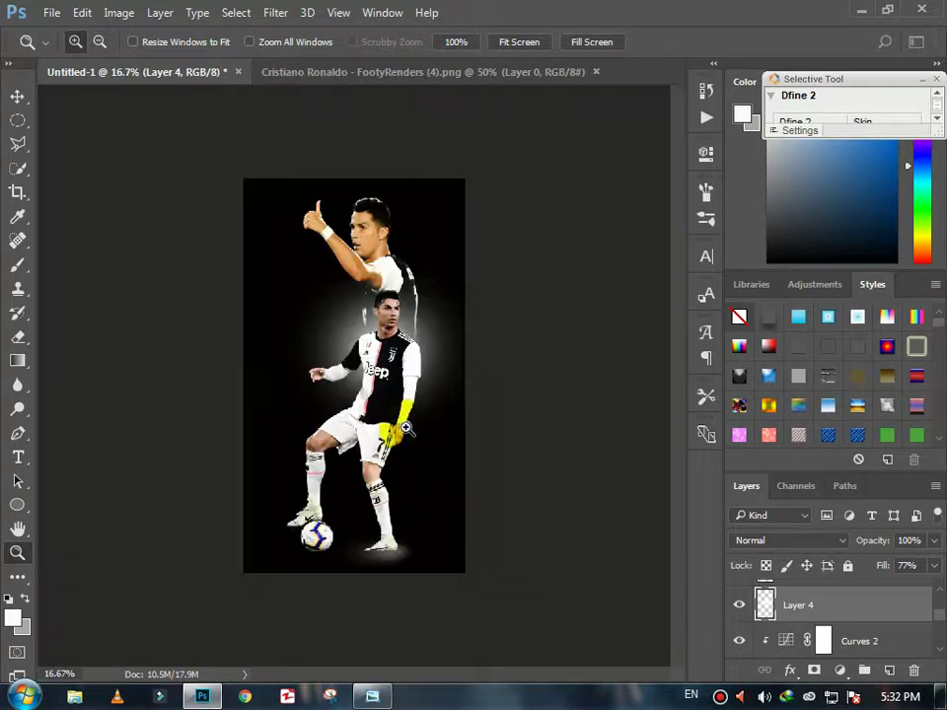
left_click(394, 268)
left_click(408, 357)
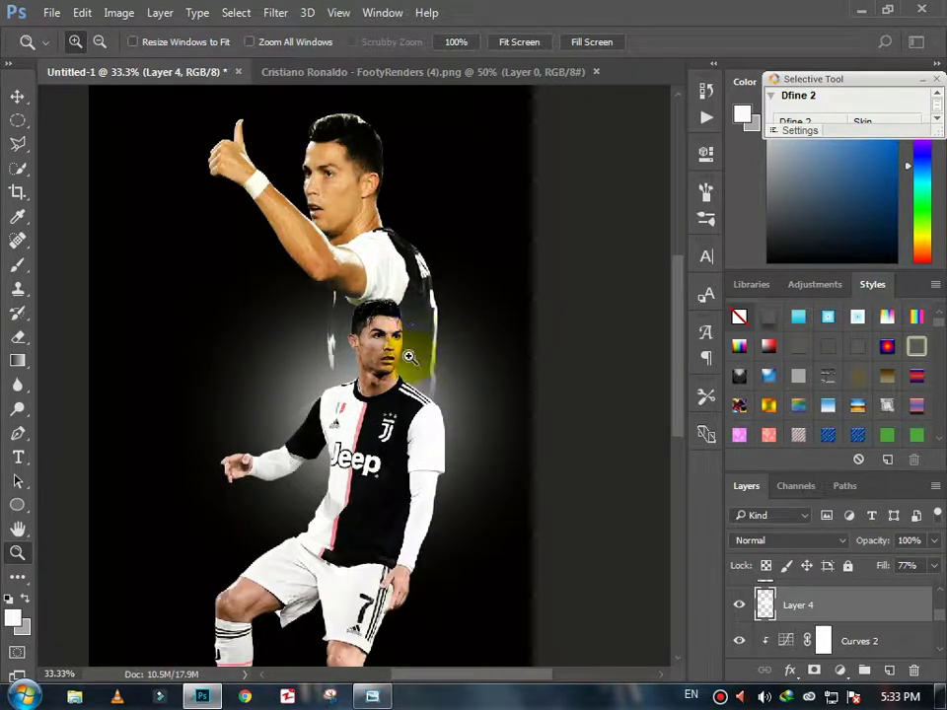
left_click(396, 321, "alt")
left_click(52, 14)
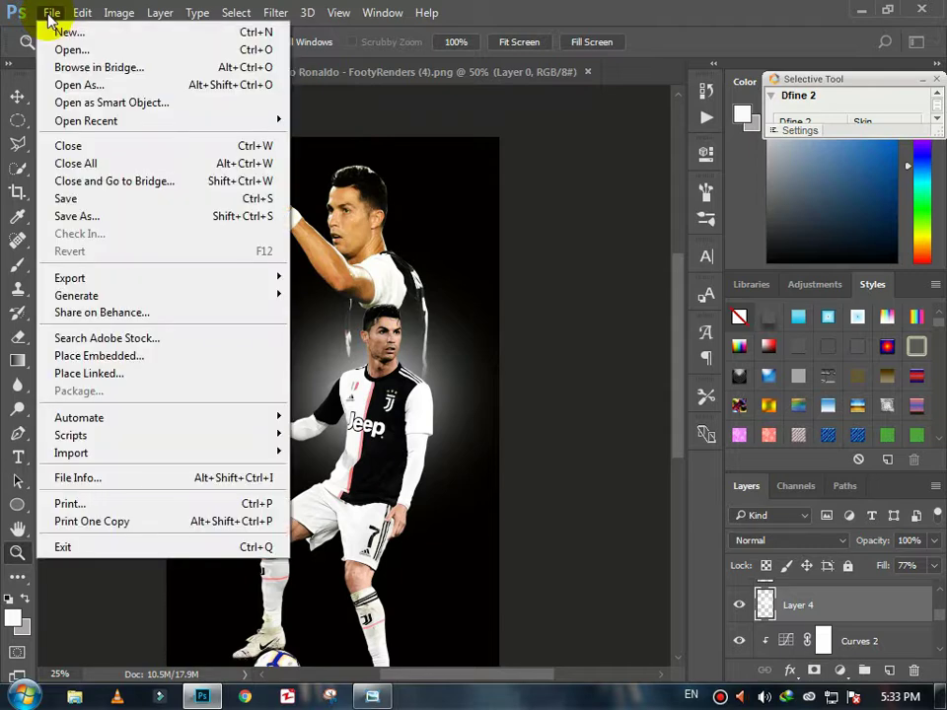
left_click(155, 89)
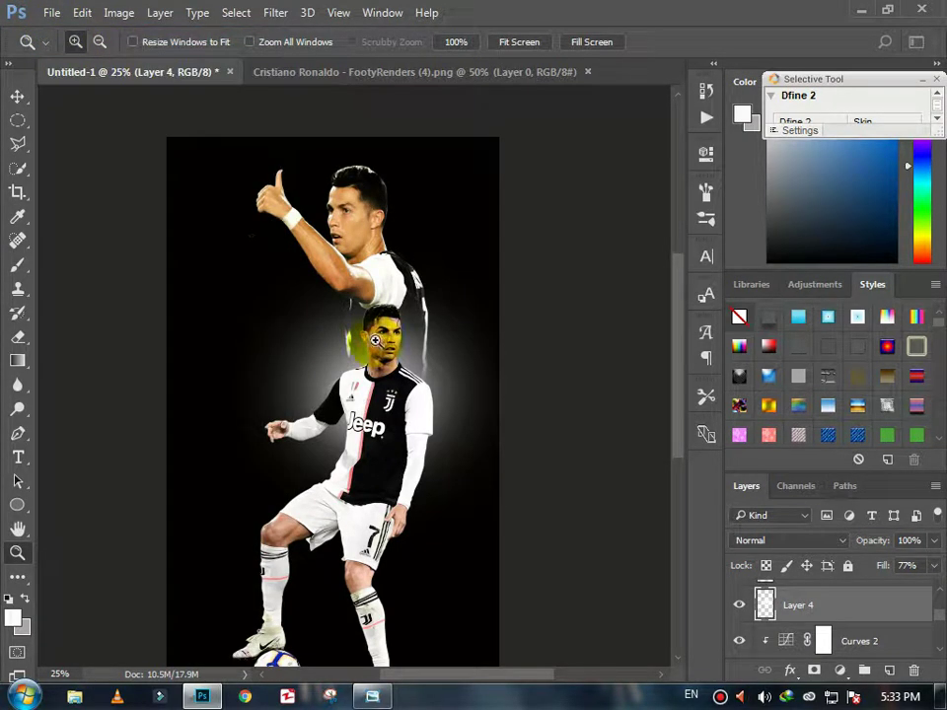
key("ctrl+n")
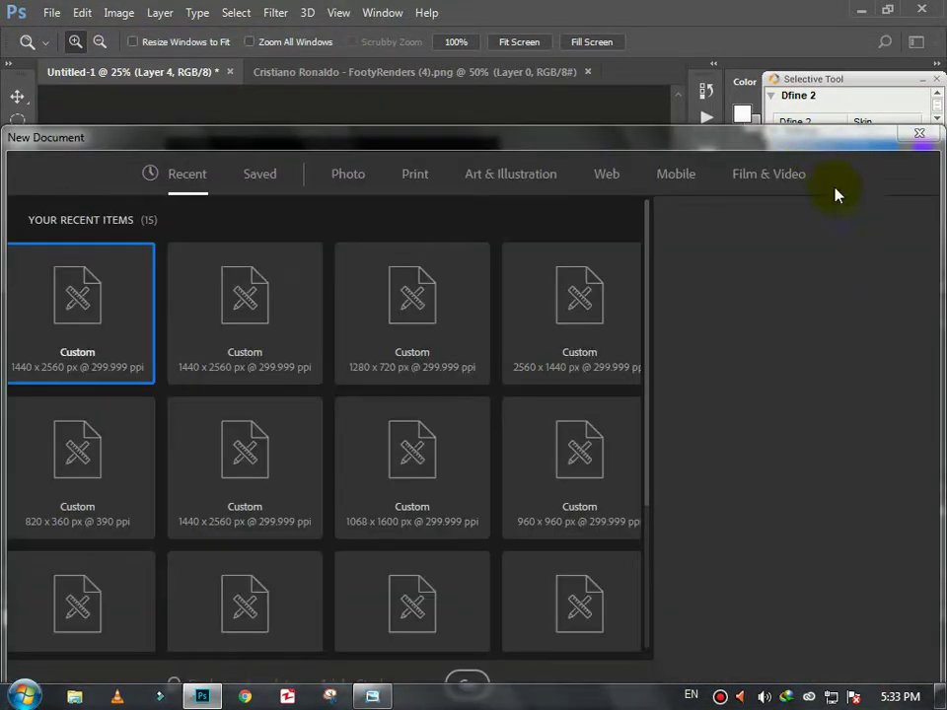
key("Escape")
left_click(51, 14)
left_click(51, 14)
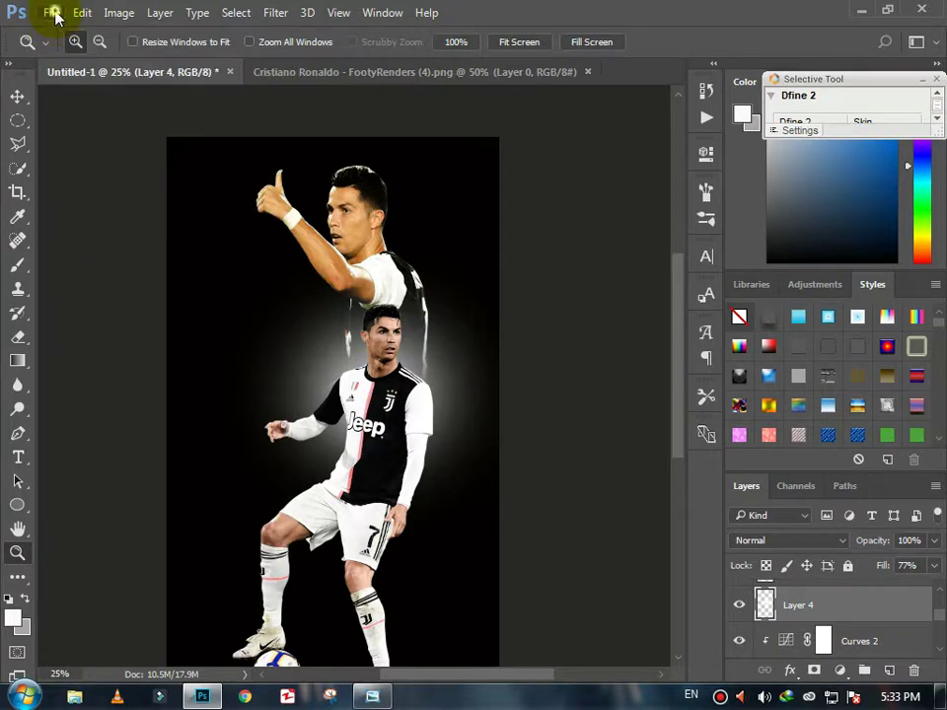
key("ctrl+o")
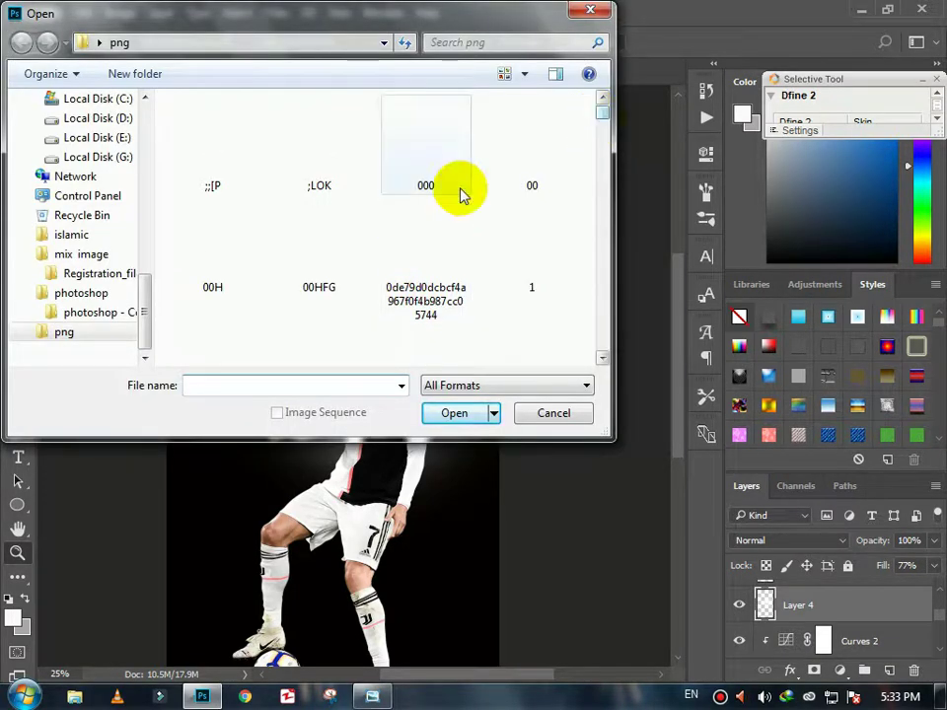
left_click(603, 168)
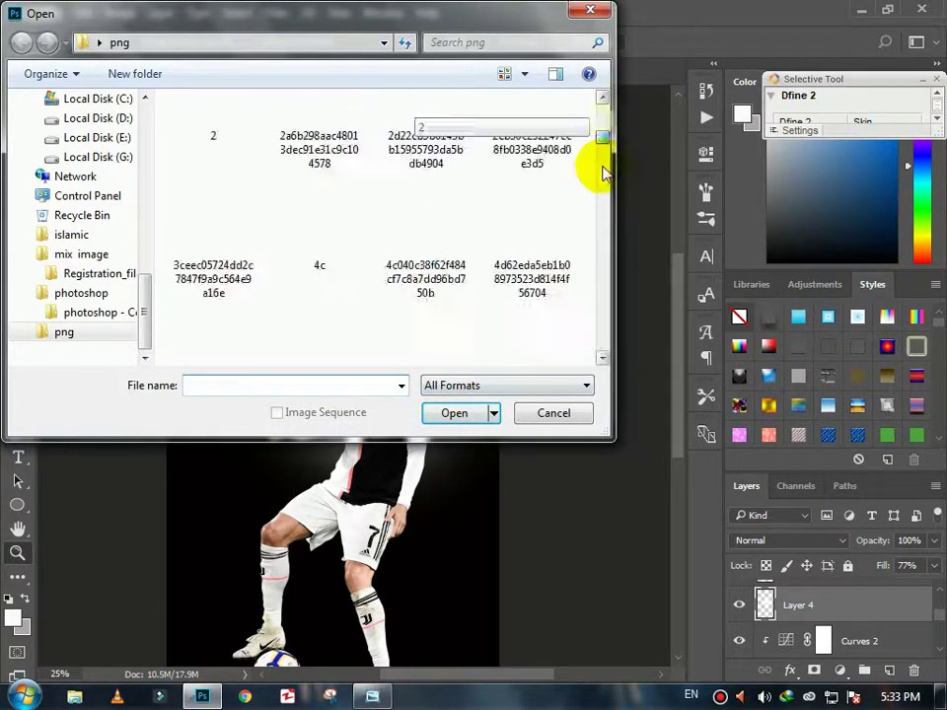
left_click(551, 412)
- Open the Juventus logo 24.png from the png folder and place it in the poster's upper area over the raised thumb
left_click(52, 13)
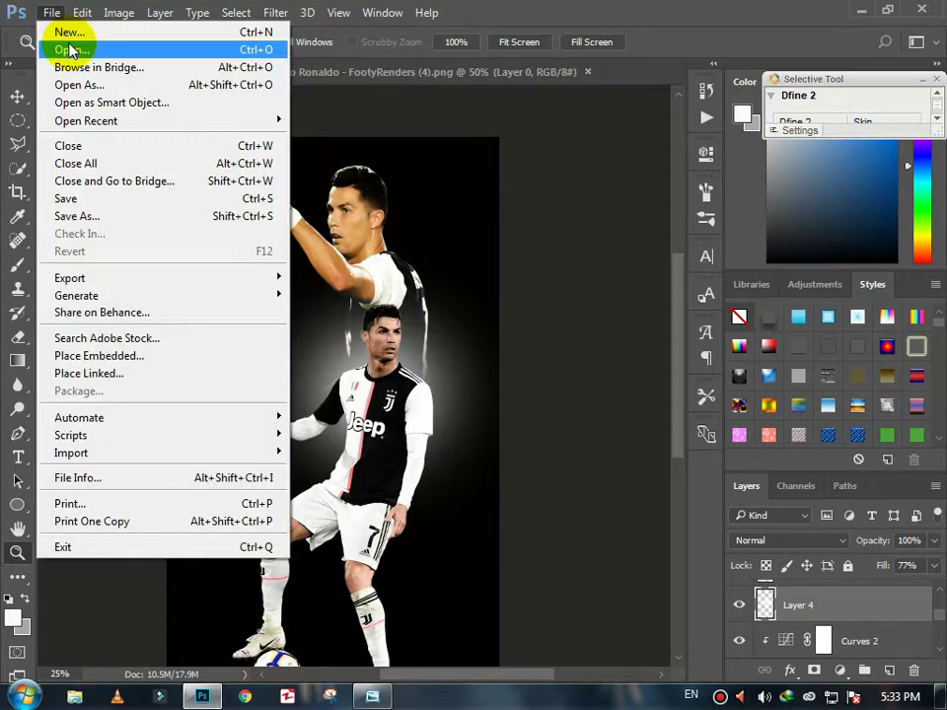
left_click(67, 47)
left_click_drag(598, 112, 606, 137)
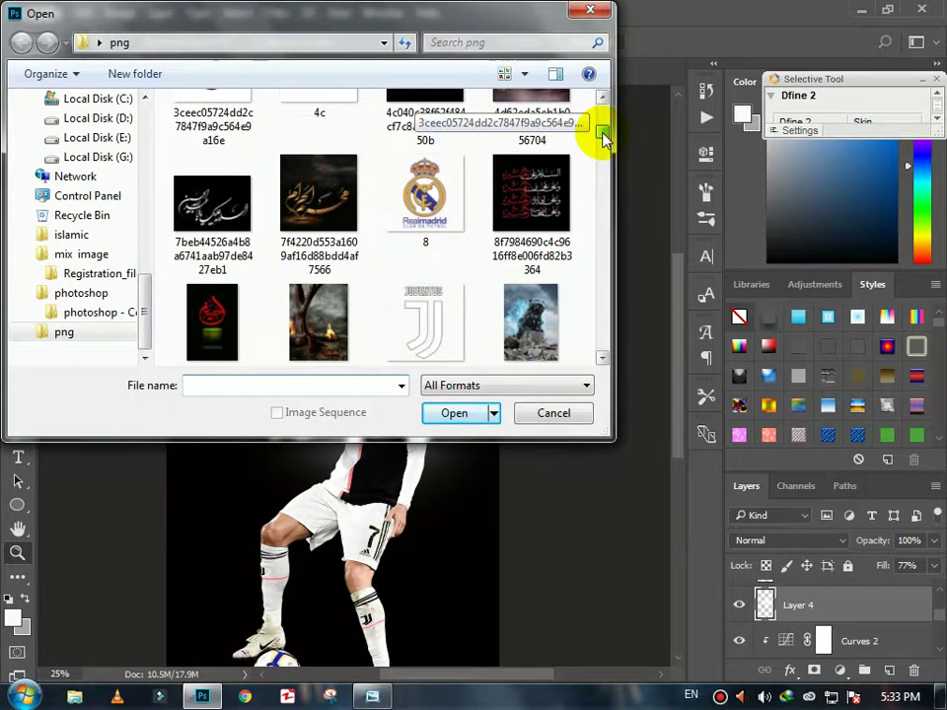
left_click(425, 286)
left_click(439, 404)
key("v")
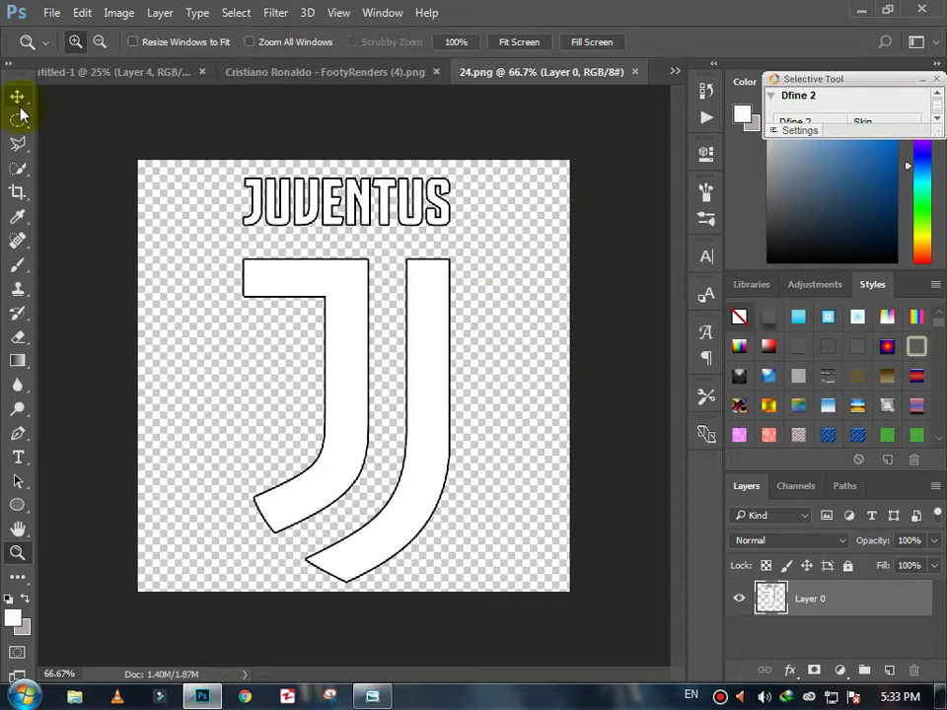
left_click_drag(315, 288, 267, 258)
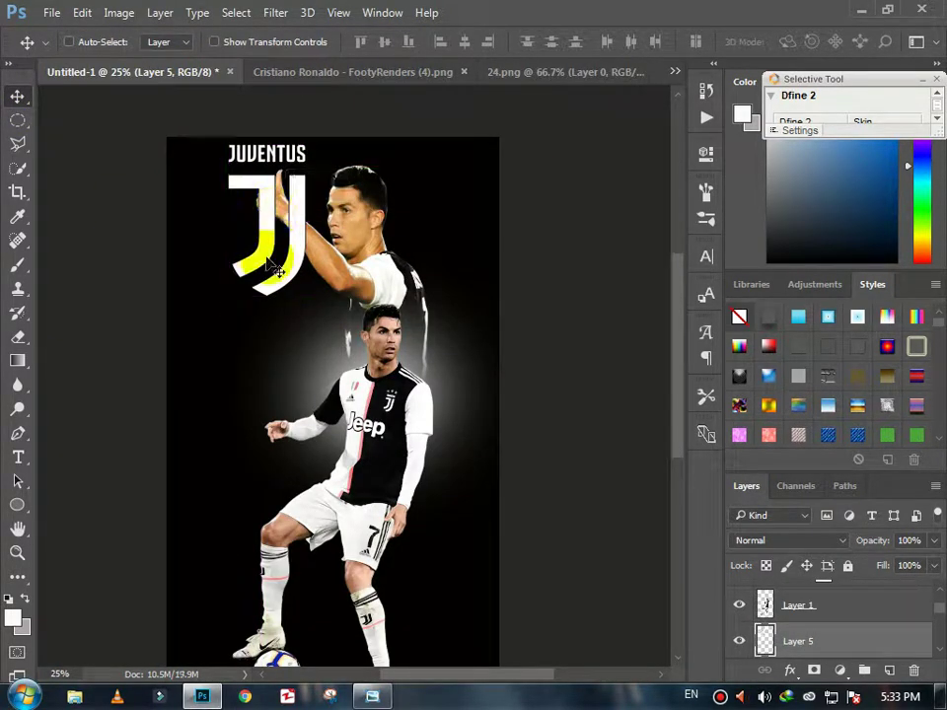
- Move the Juventus logo layer down the stack to directly above Layer 2, behind both players
left_click(867, 669)
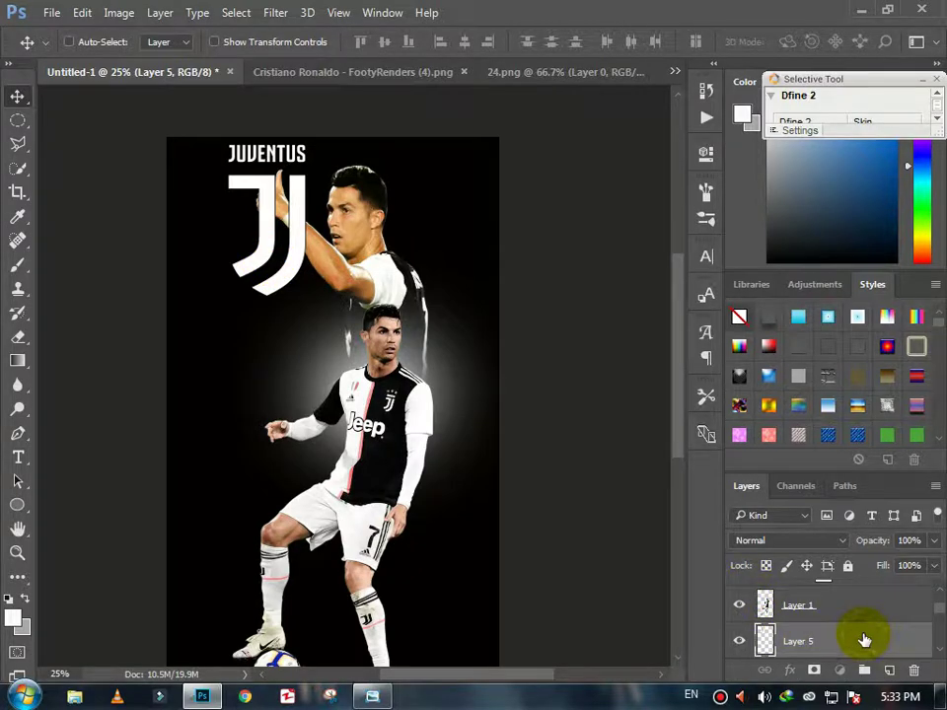
scroll(868, 638, "up", 2)
left_click_drag(876, 636, 875, 598)
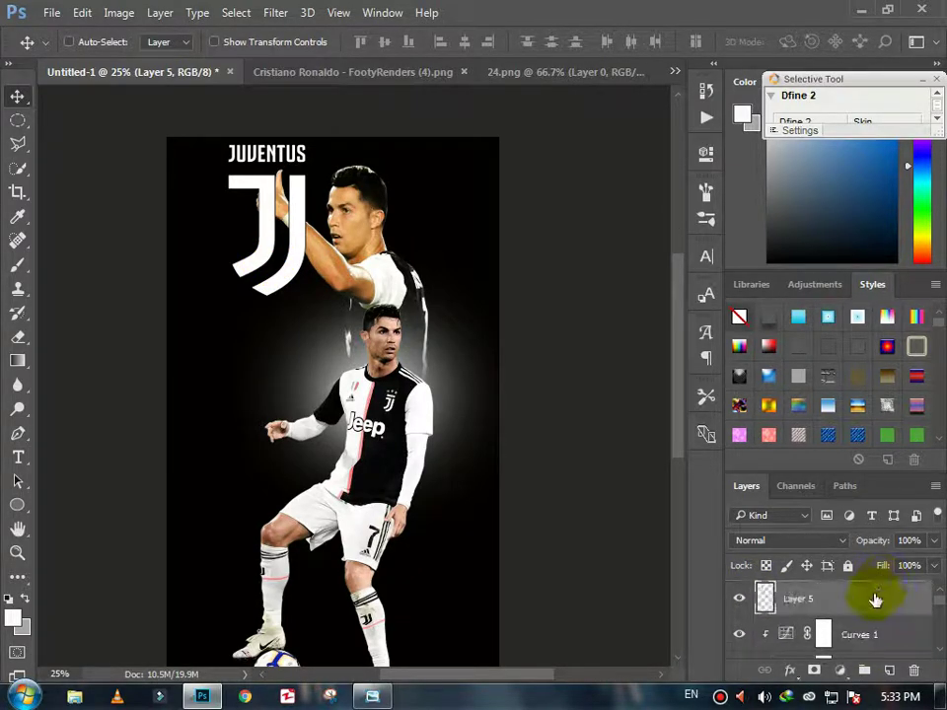
scroll(890, 598, "down", 1)
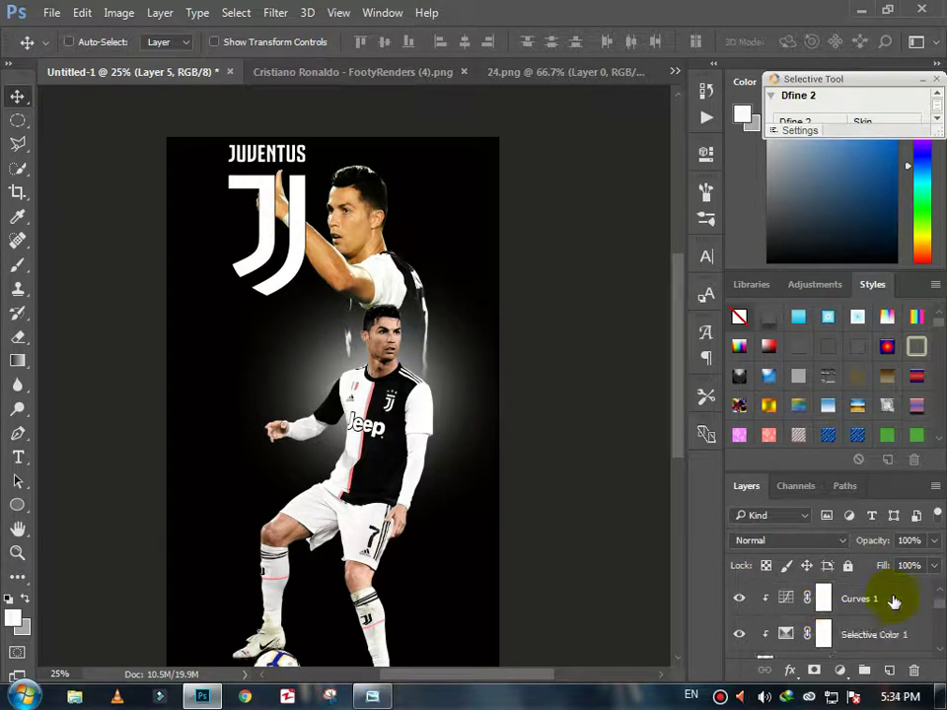
scroll(888, 600, "up", 1)
scroll(877, 671, "down", 3)
scroll(871, 612, "down", 3)
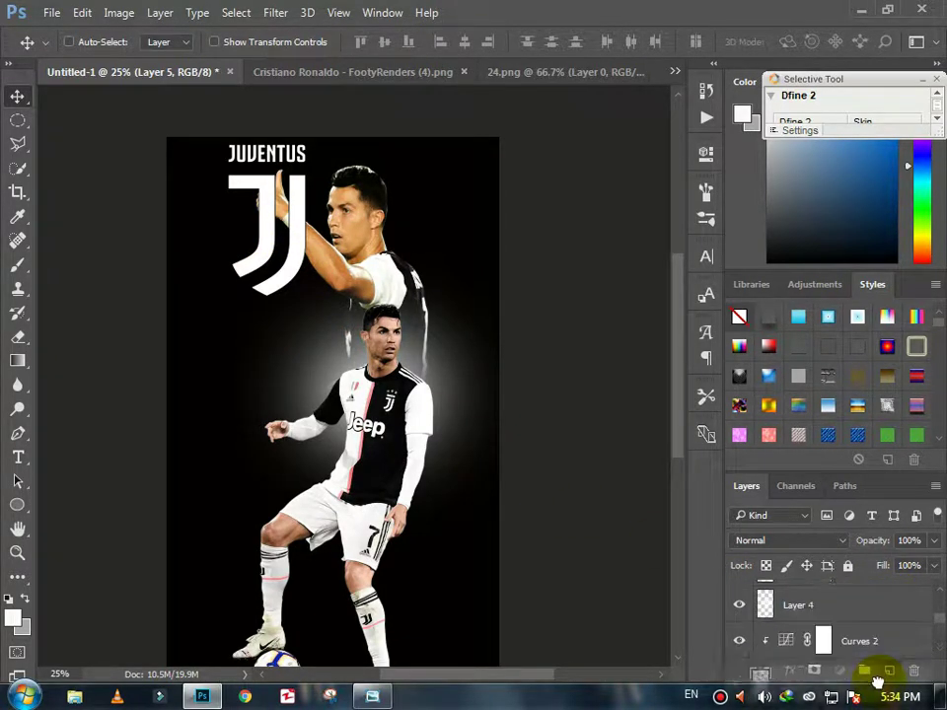
scroll(835, 615, "up", 1)
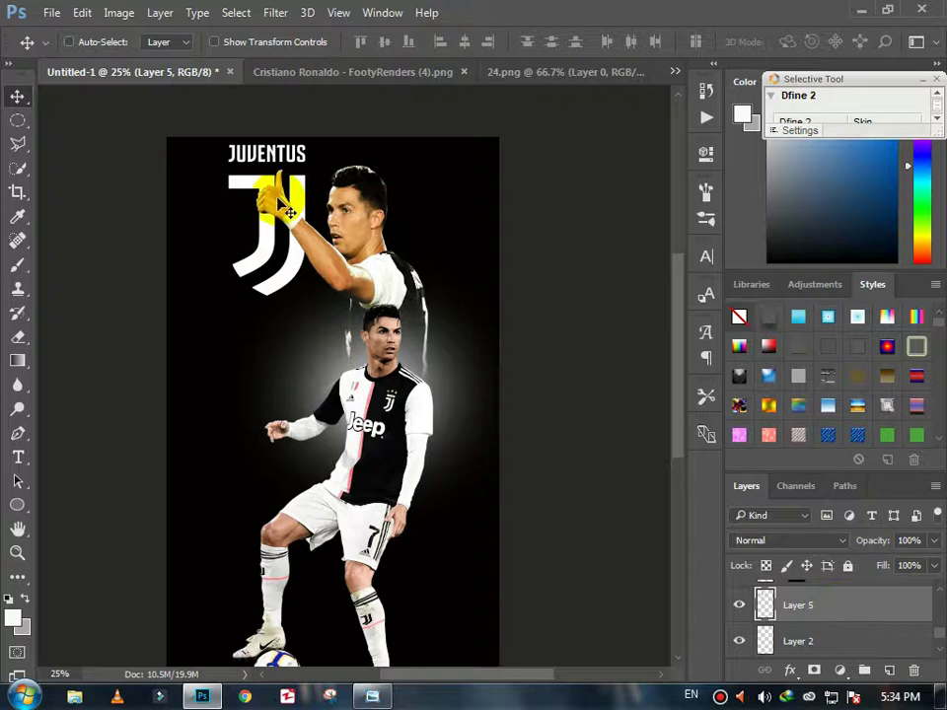
- Scale the Juventus logo with Free Transform to about 212% width and 189% height, positioned behind the thumbs-up player's raised arm
left_click(82, 12)
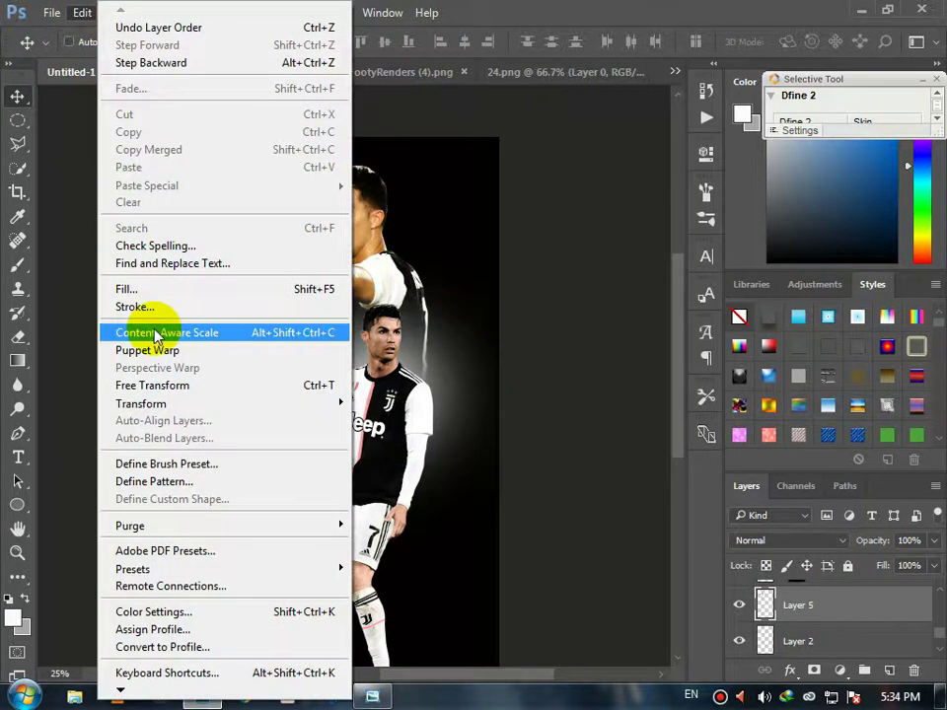
left_click(153, 384)
left_click_drag(229, 302, 169, 413)
left_click_drag(268, 381, 335, 382)
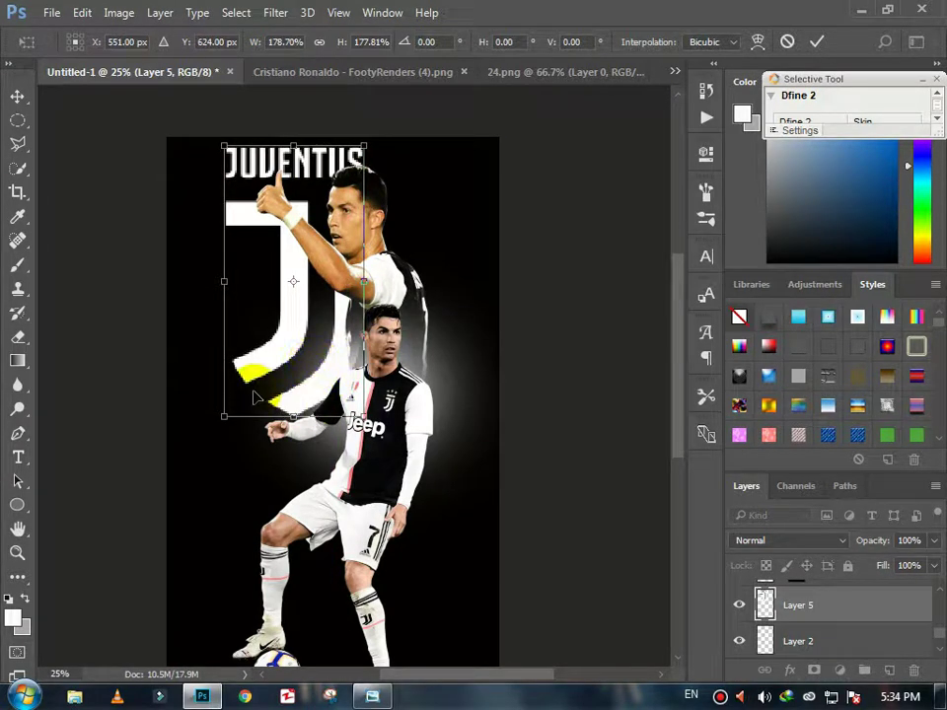
left_click_drag(219, 421, 198, 433)
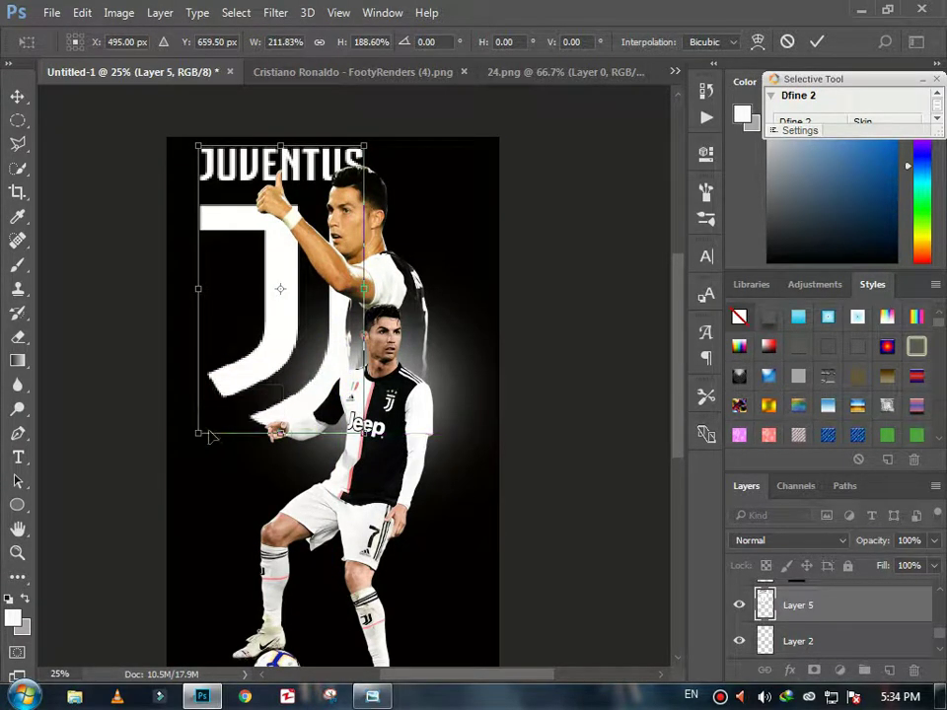
key("Return")
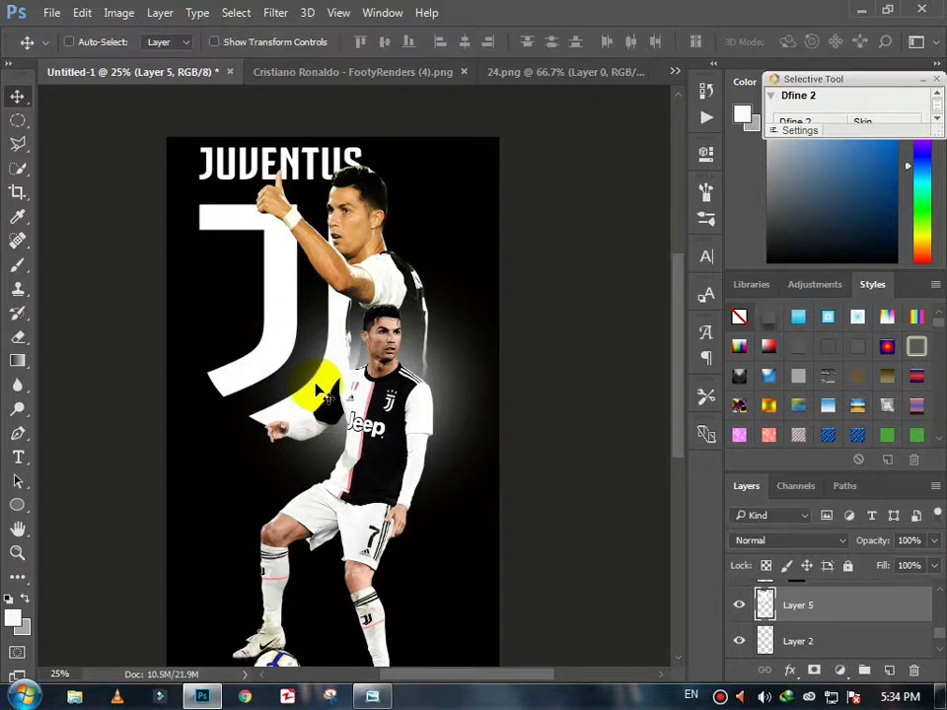
- Reduce the Juventus logo layer's fill to 30%
left_click(934, 565)
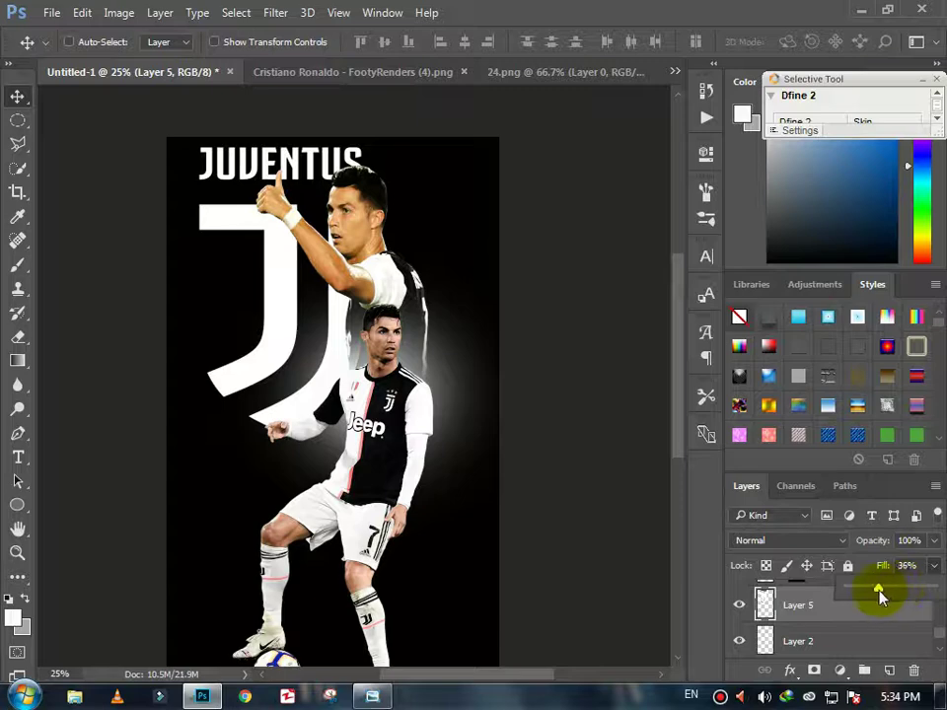
left_click_drag(880, 595, 878, 595)
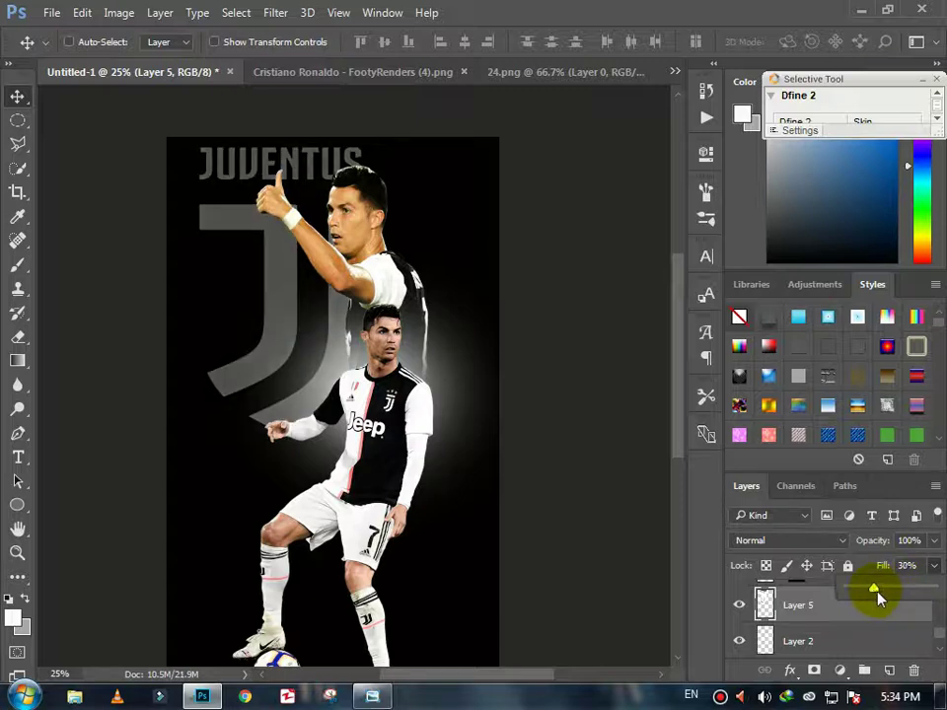
left_click(934, 565)
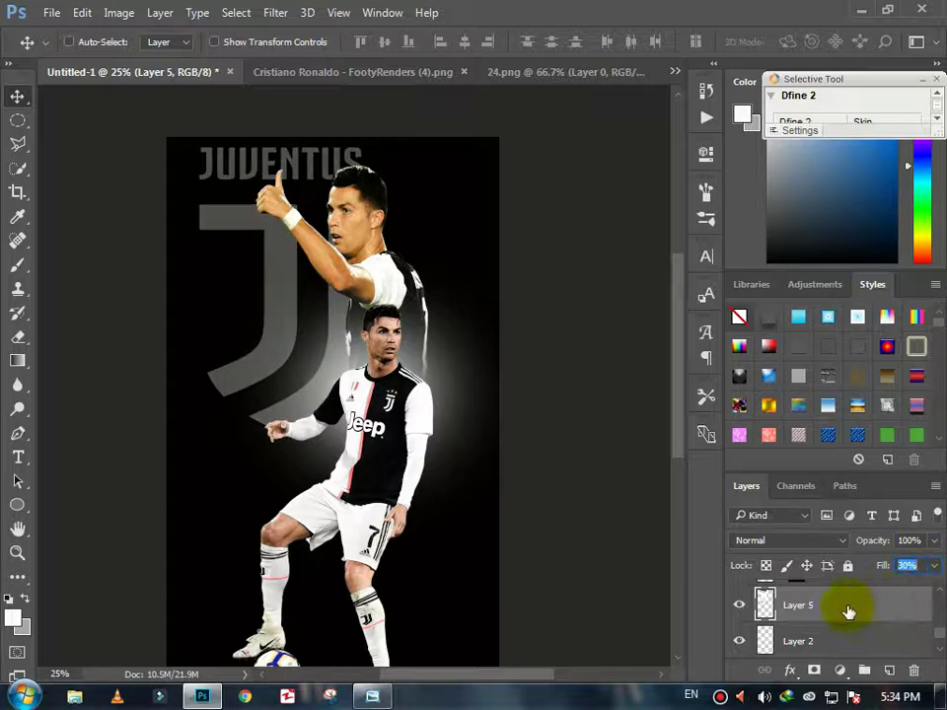
- Add a layer mask to the Juventus logo layer and fade out the logo's lower part with a black-to-white linear gradient
left_click(813, 669)
left_click(17, 361)
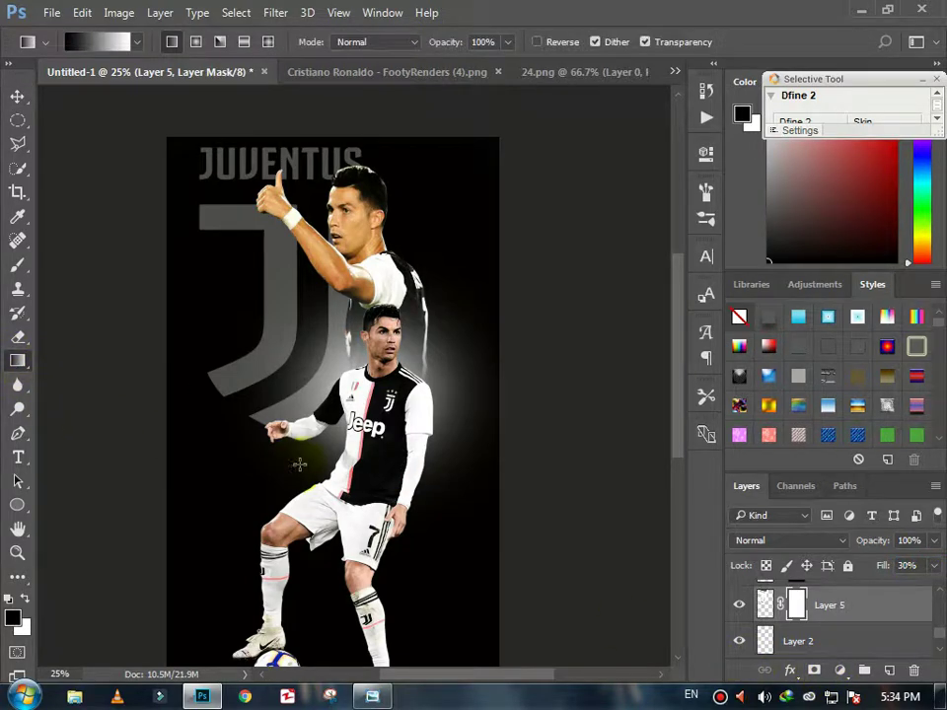
left_click_drag(299, 456, 299, 455)
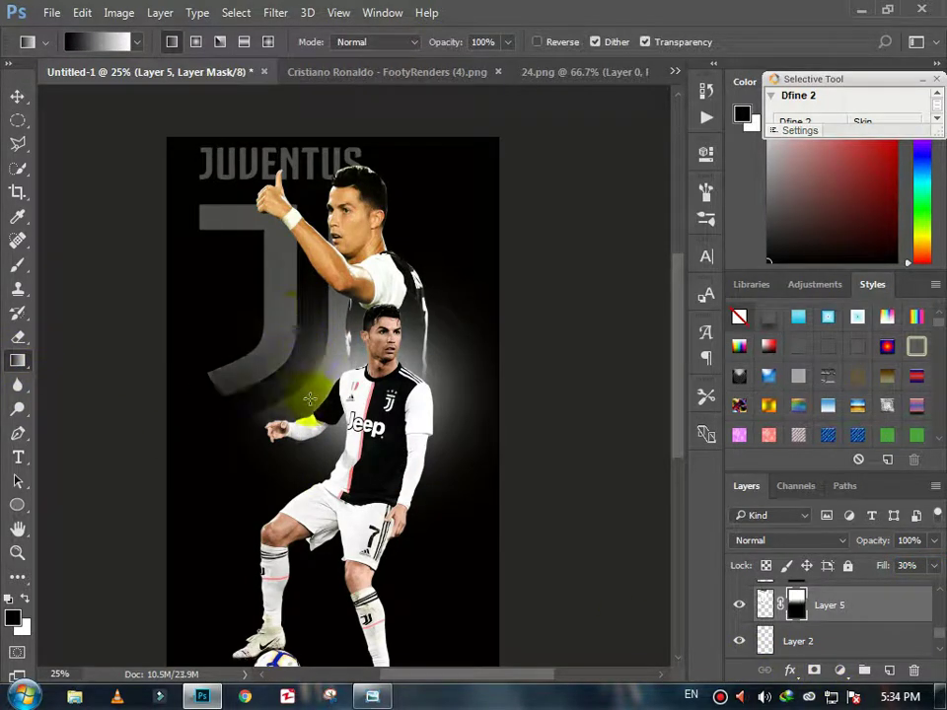
left_click_drag(305, 300, 302, 380)
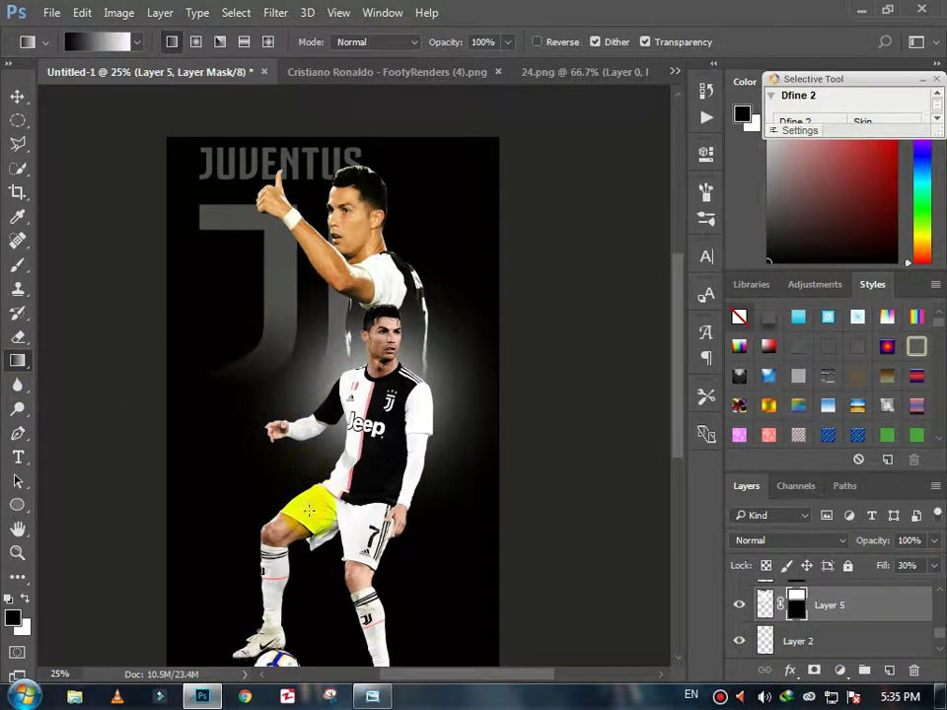
left_click(17, 96)
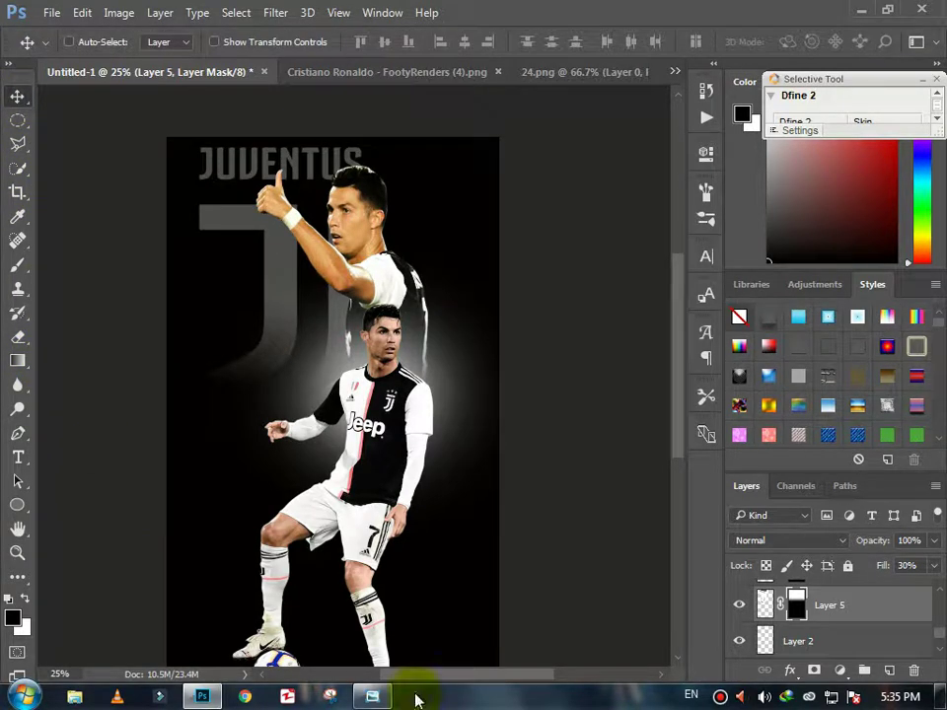
- Select Layer 2 in the poster and open the image Cristiano_Ronaldo_Signature.png from the png folder
left_click_drag(680, 449, 680, 485)
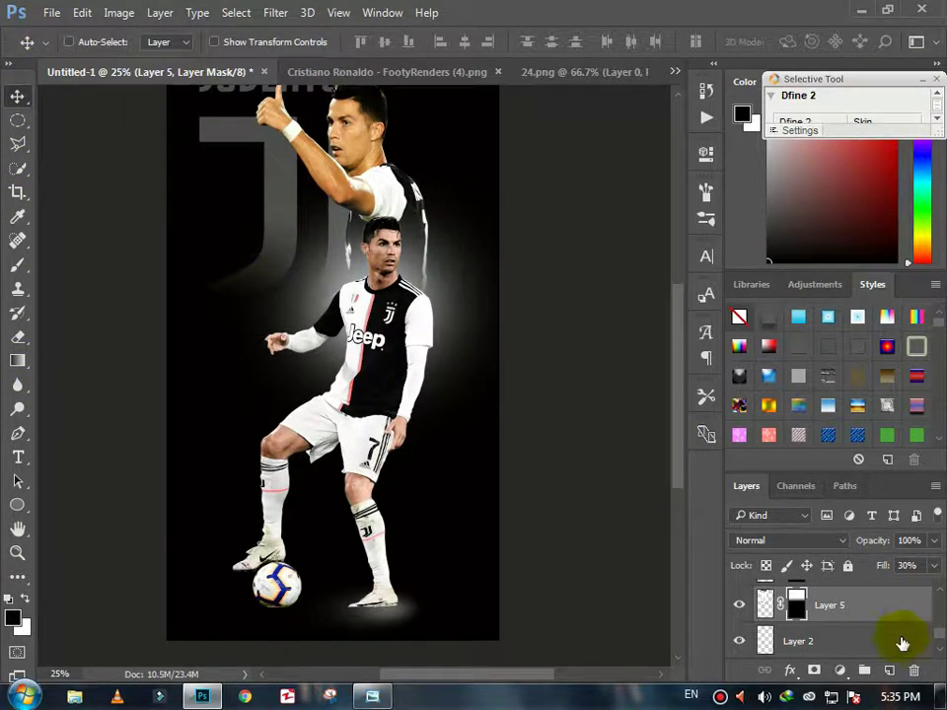
left_click(846, 640)
left_click(45, 16)
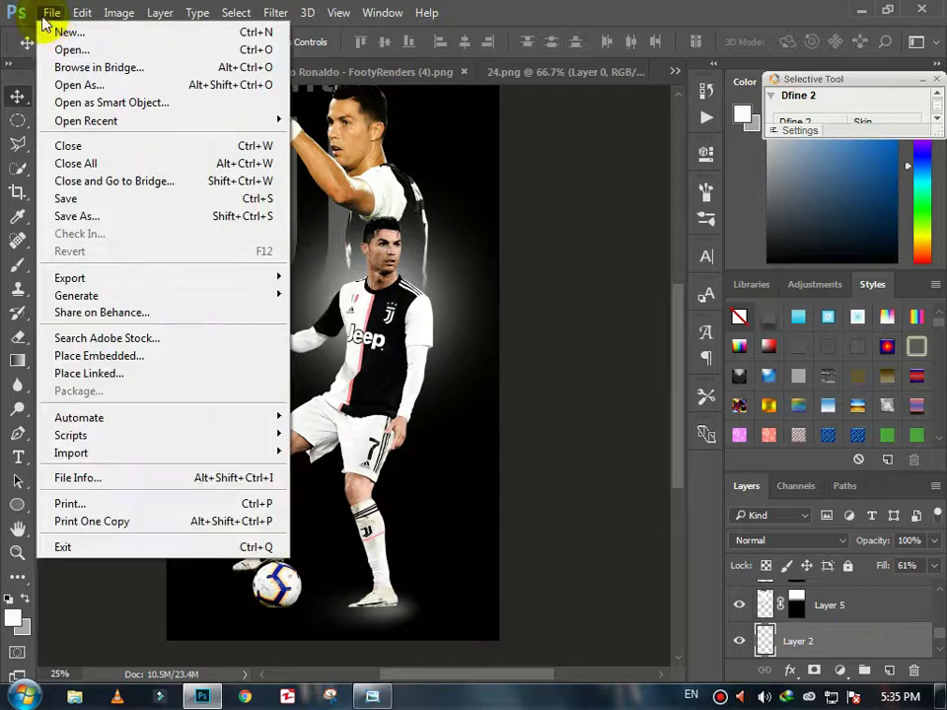
left_click(69, 50)
scroll(603, 158, "down", 10)
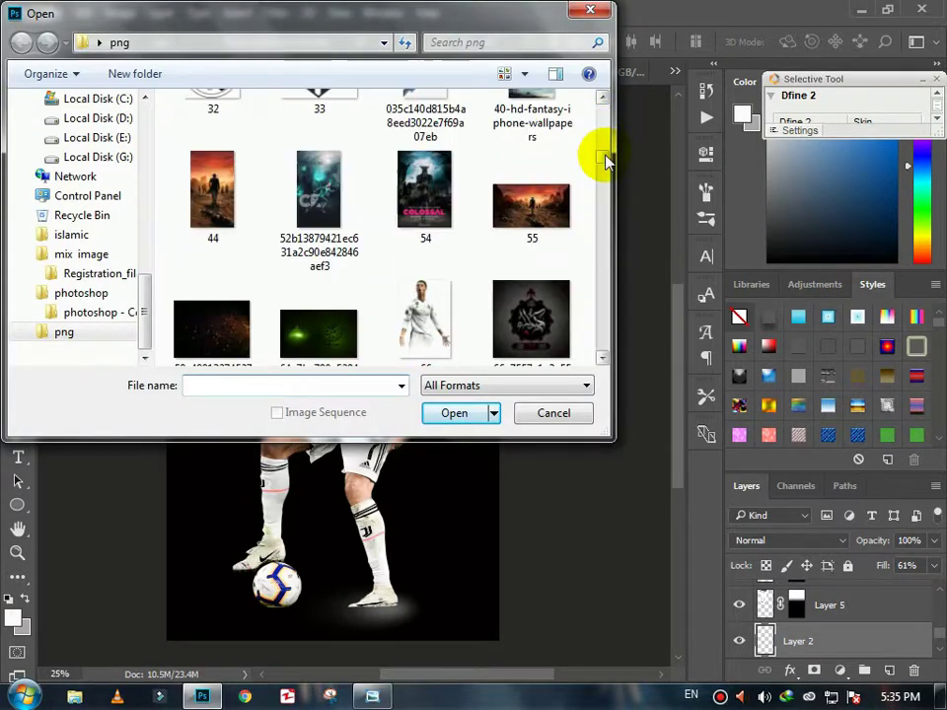
left_click_drag(606, 161, 608, 260)
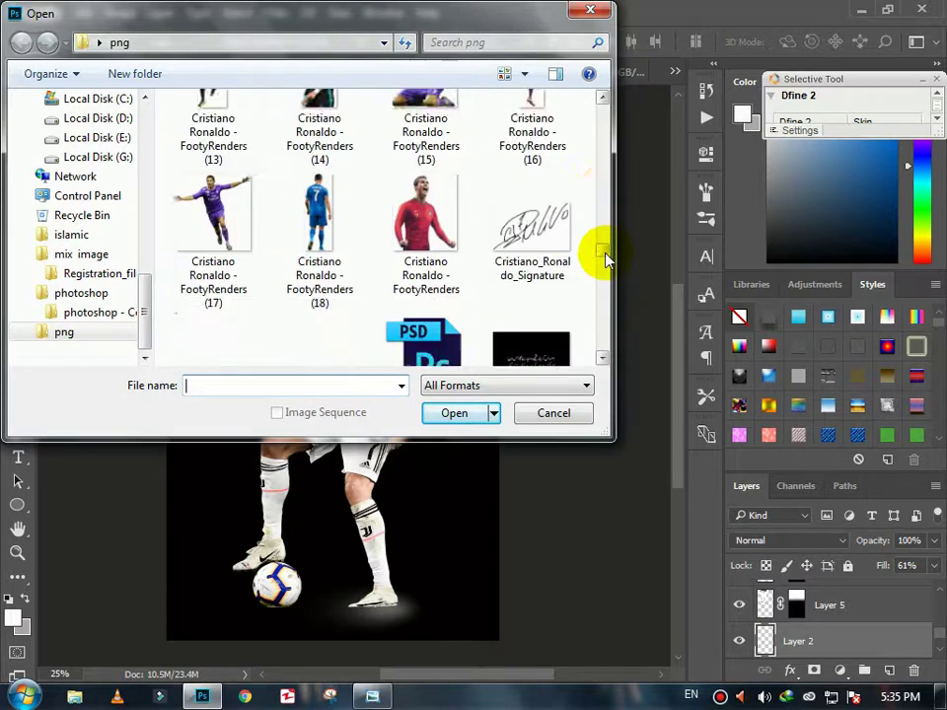
left_click(508, 197)
left_click(450, 412)
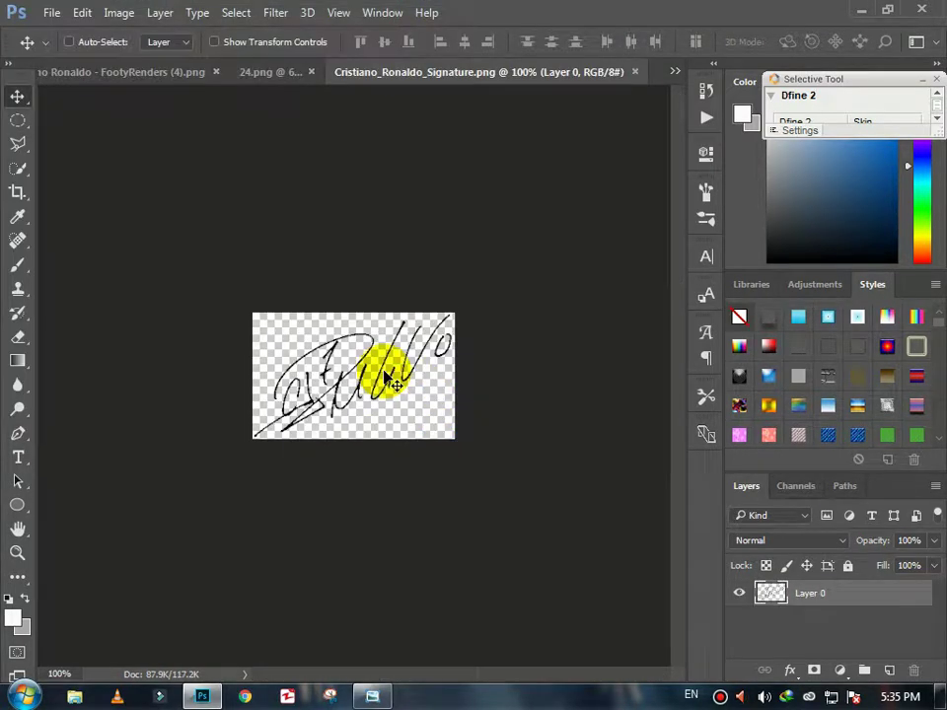
mouse_move(393, 384)
left_mouse_down()
mouse_move(270, 226)
mouse_move(392, 388)
left_mouse_up()
- Apply a Color Overlay layer style in near-white f6f9f5 to the signature layer
double_click(907, 604)
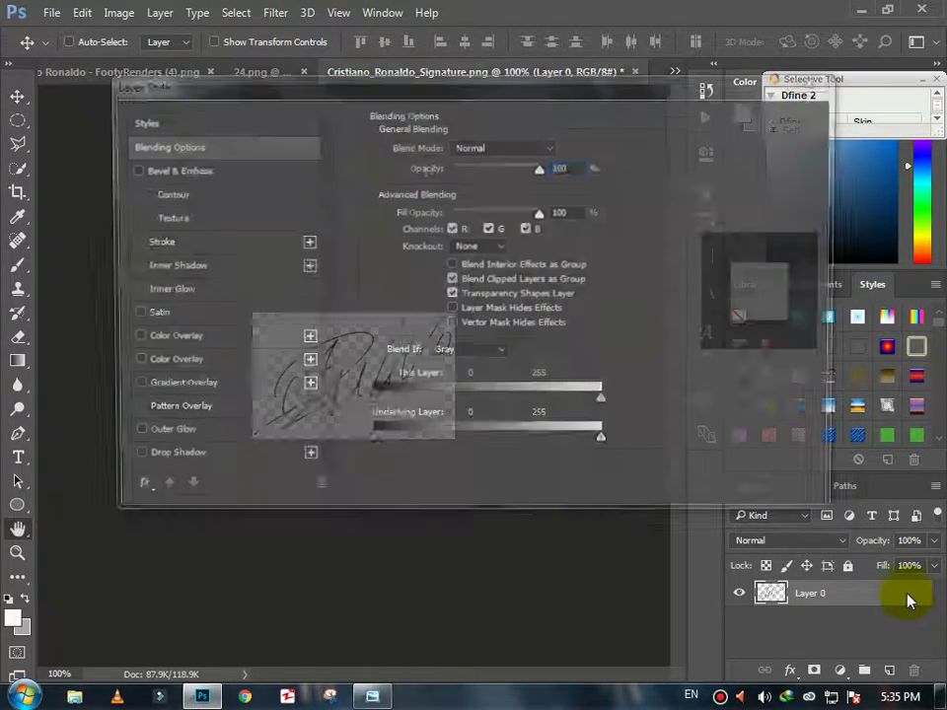
left_click(765, 154)
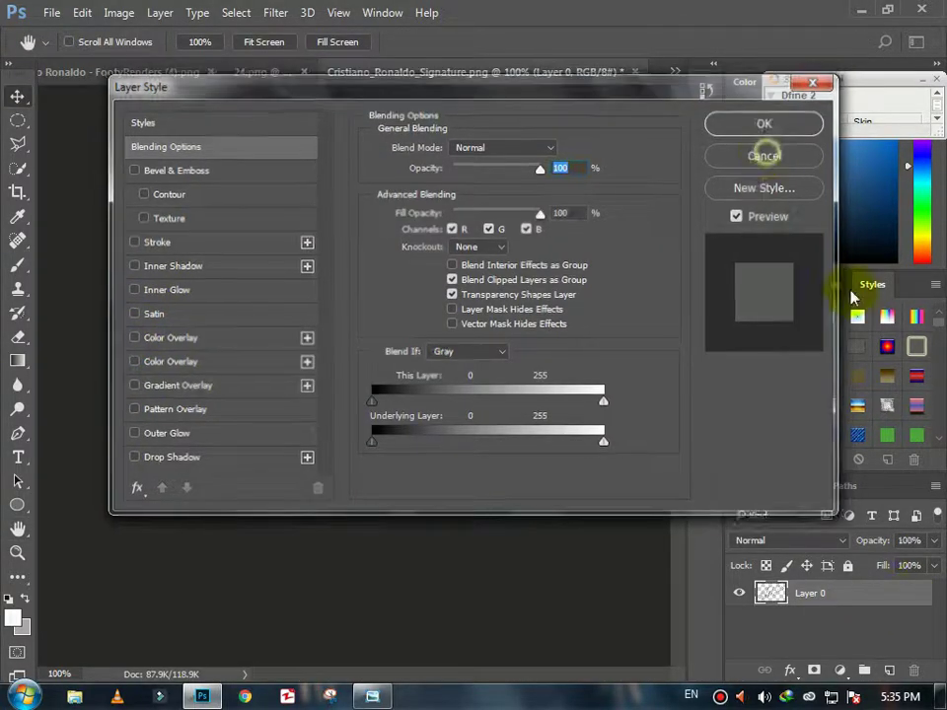
right_click(904, 600)
left_click(281, 360)
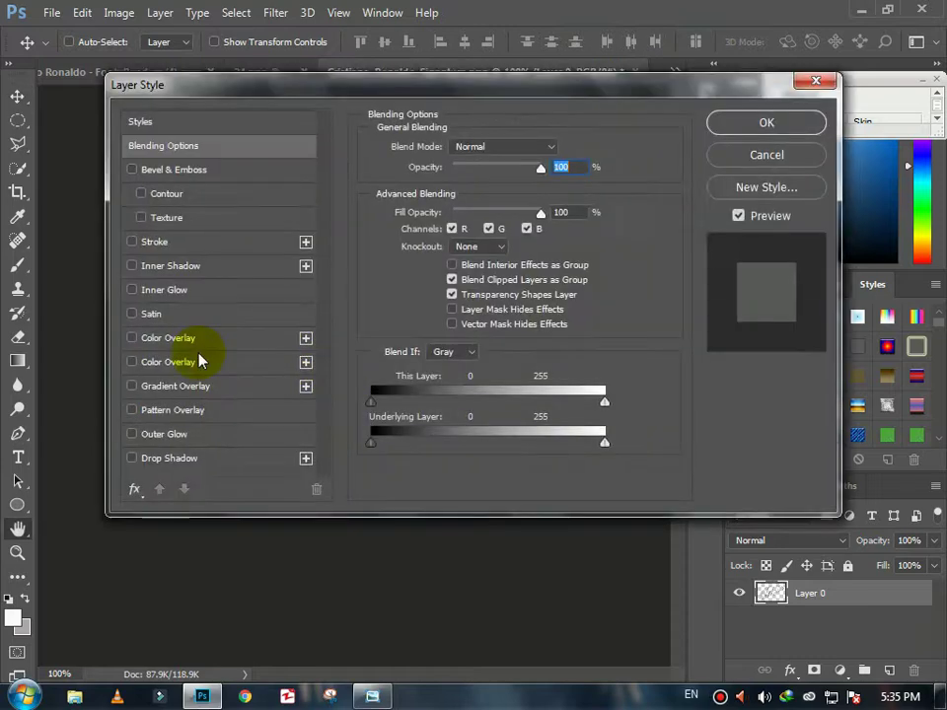
left_click(132, 362)
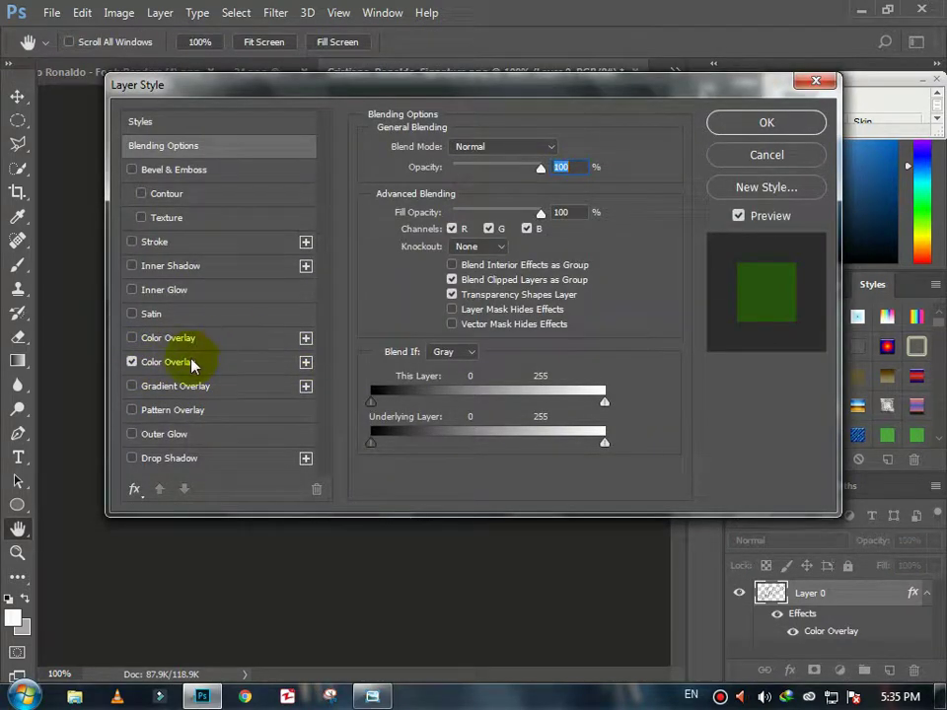
left_click(187, 362)
left_click(561, 149)
left_click(430, 200)
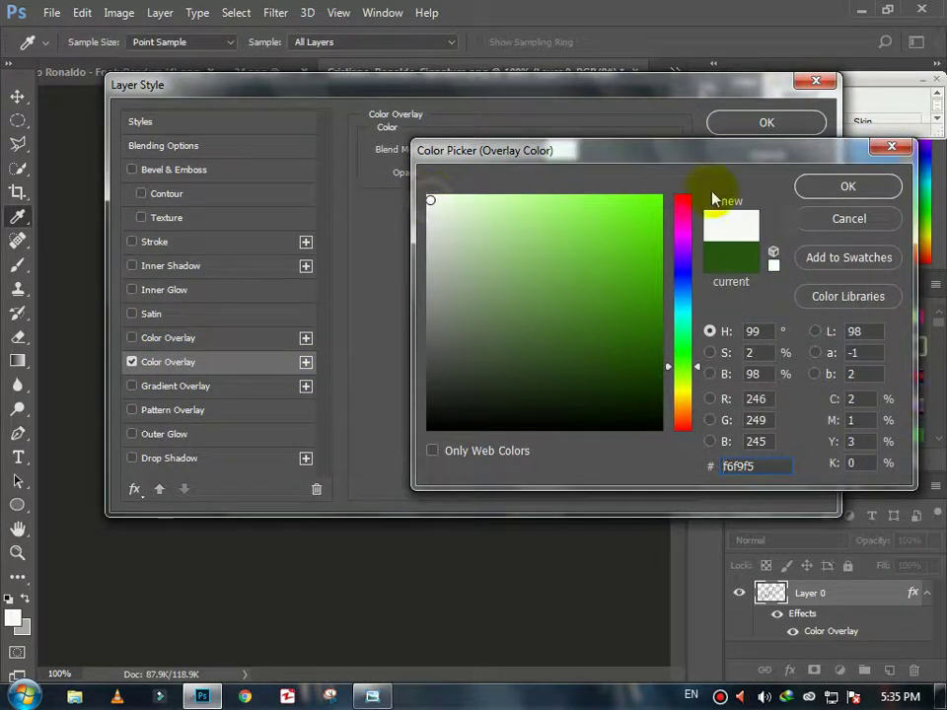
key("Return")
left_click(765, 121)
- Close 24.png without saving, close the FootyRenders (4) image and return to the signature document
mouse_move(420, 363)
left_mouse_down()
mouse_move(250, 189)
mouse_move(159, 42)
mouse_move(238, 203)
mouse_move(37, 65)
mouse_move(449, 74)
mouse_move(454, 321)
left_mouse_up()
left_click(552, 72)
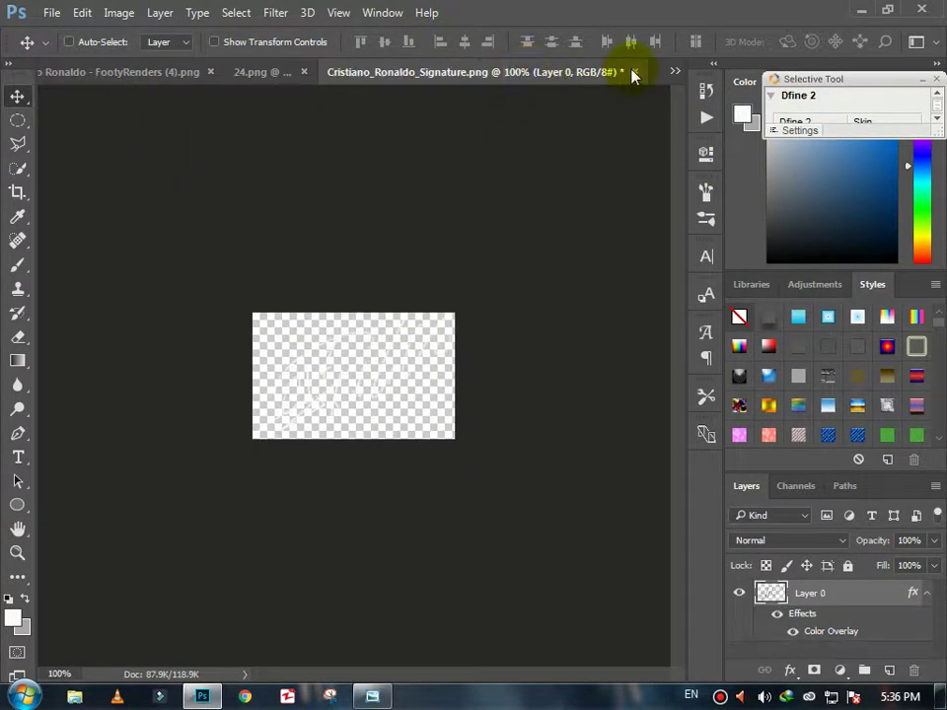
left_click(264, 74)
left_click(470, 70)
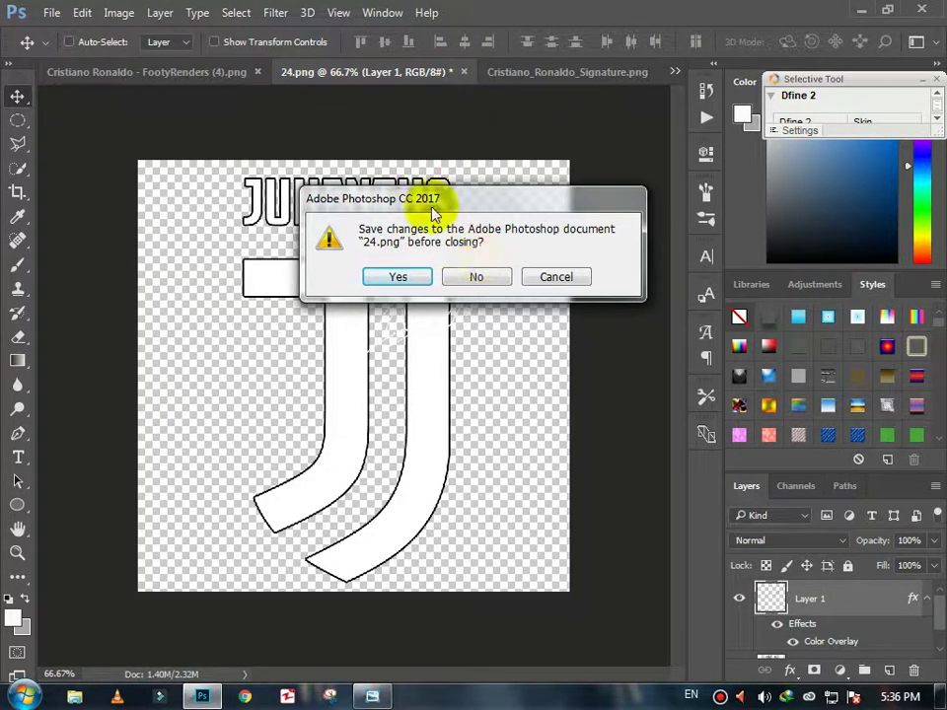
key("n")
left_click(281, 72)
left_click(508, 71)
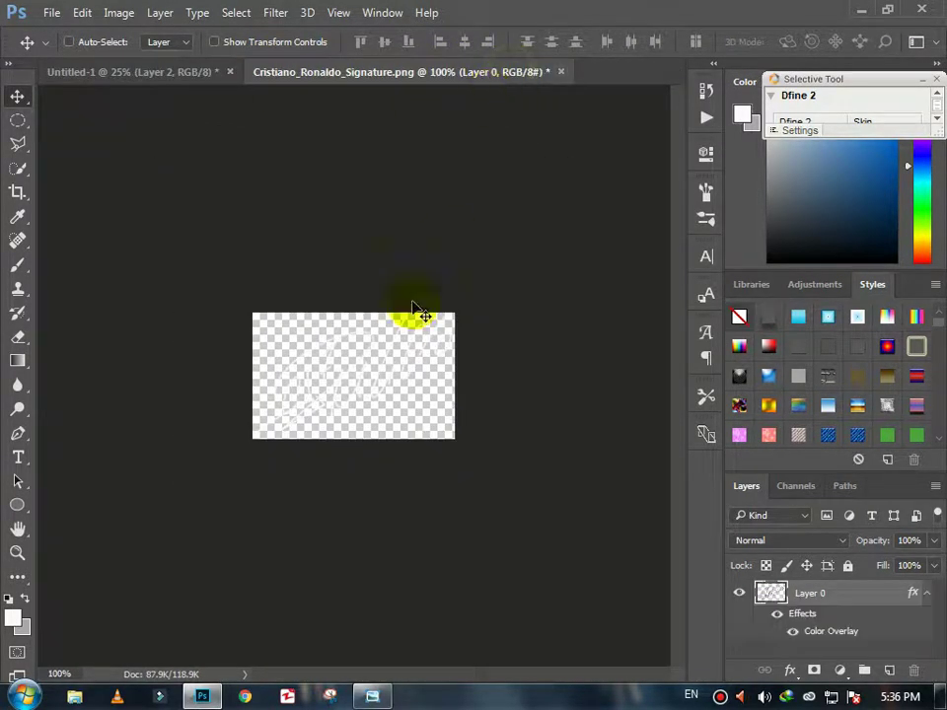
- Copy the signature into the poster, scale it to about 205% width and 151% height, rotate it about -14° and place it beside the standing player's lower leg
mouse_move(157, 74)
left_mouse_down()
mouse_move(414, 514)
mouse_move(458, 532)
mouse_move(498, 475)
mouse_move(490, 486)
left_mouse_up()
key("ctrl+t")
mouse_move(409, 539)
left_mouse_down()
mouse_move(396, 554)
mouse_move(408, 564)
left_mouse_up()
mouse_move(410, 488)
left_mouse_down()
mouse_move(421, 505)
mouse_move(392, 537)
mouse_move(434, 522)
left_mouse_up()
mouse_move(498, 574)
left_mouse_down()
mouse_move(500, 581)
mouse_move(505, 562)
left_mouse_up()
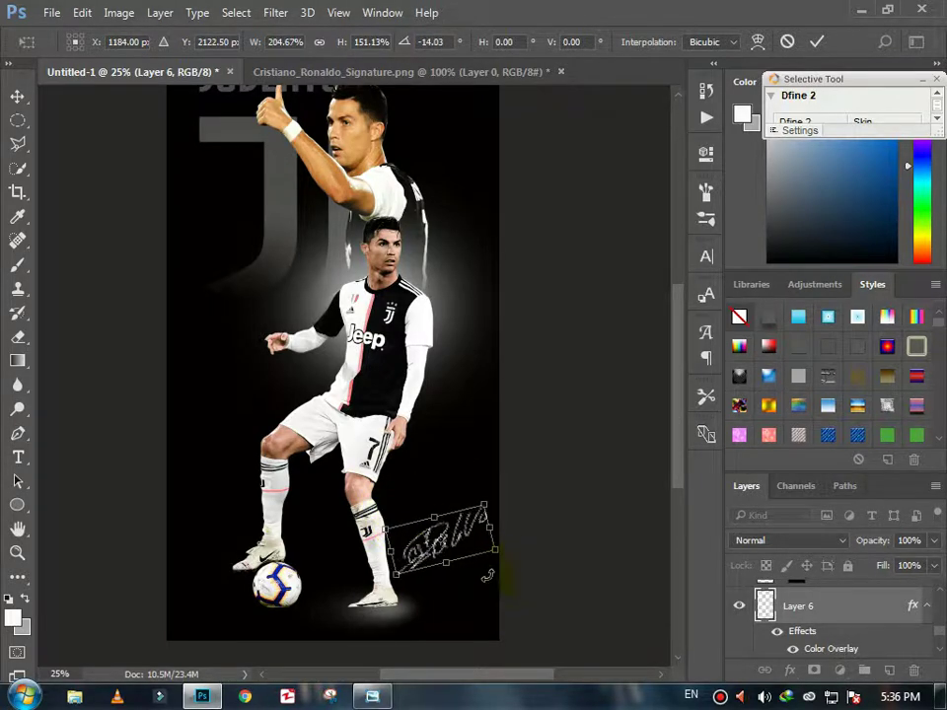
mouse_move(458, 532)
left_mouse_down()
mouse_move(469, 513)
mouse_move(463, 527)
left_mouse_up()
key("Return")
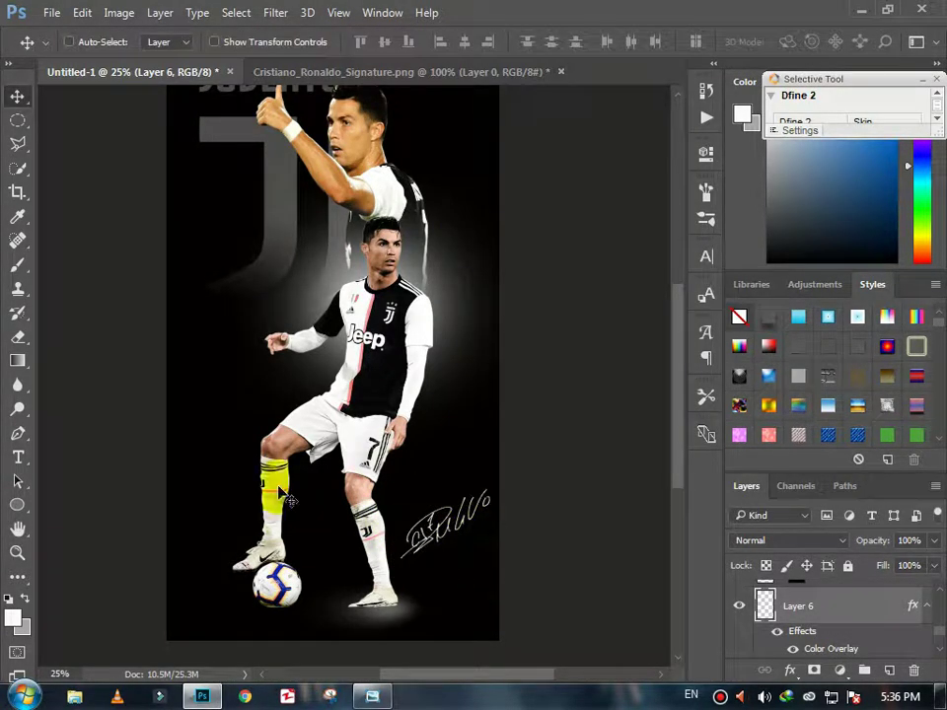
- Select Layer 4 and merge all of the poster's layers into it
left_click(16, 552)
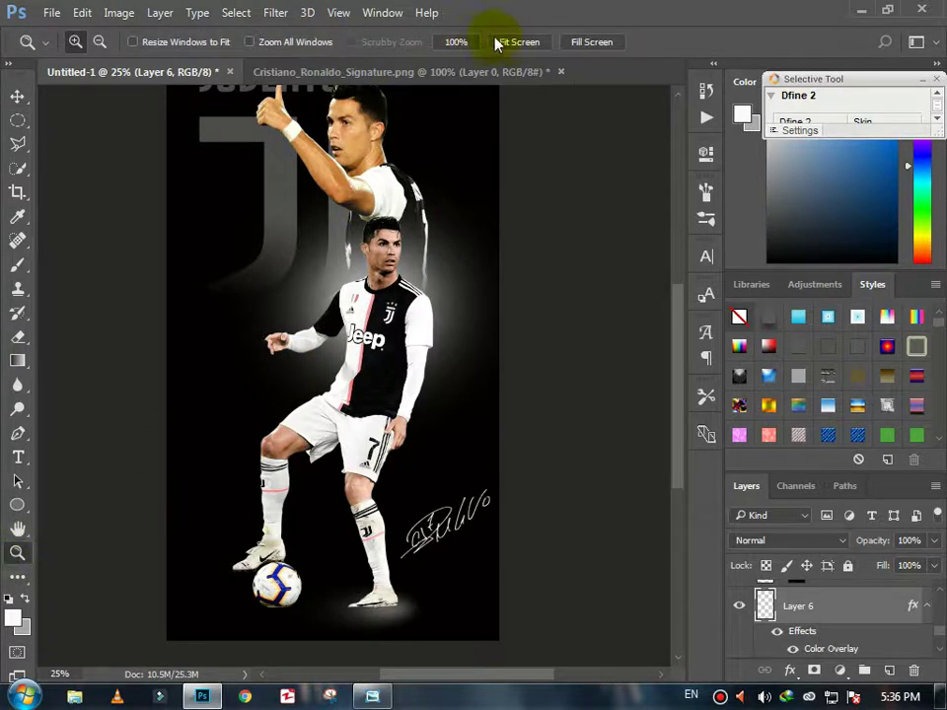
left_click(503, 42)
scroll(834, 613, "down", 5)
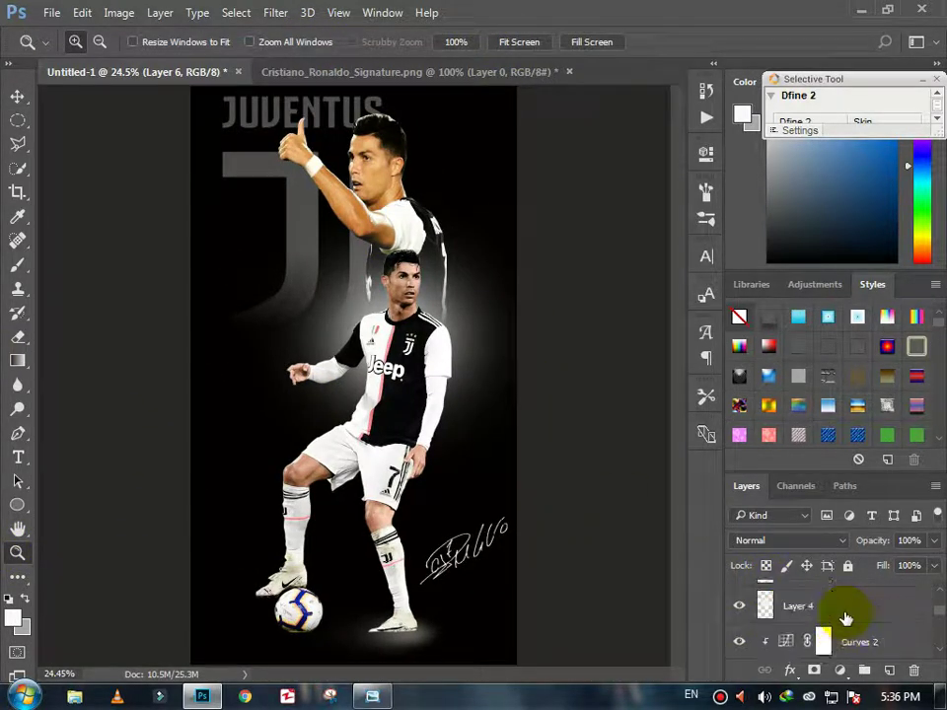
scroll(845, 616, "up", 3)
scroll(845, 616, "down", 1)
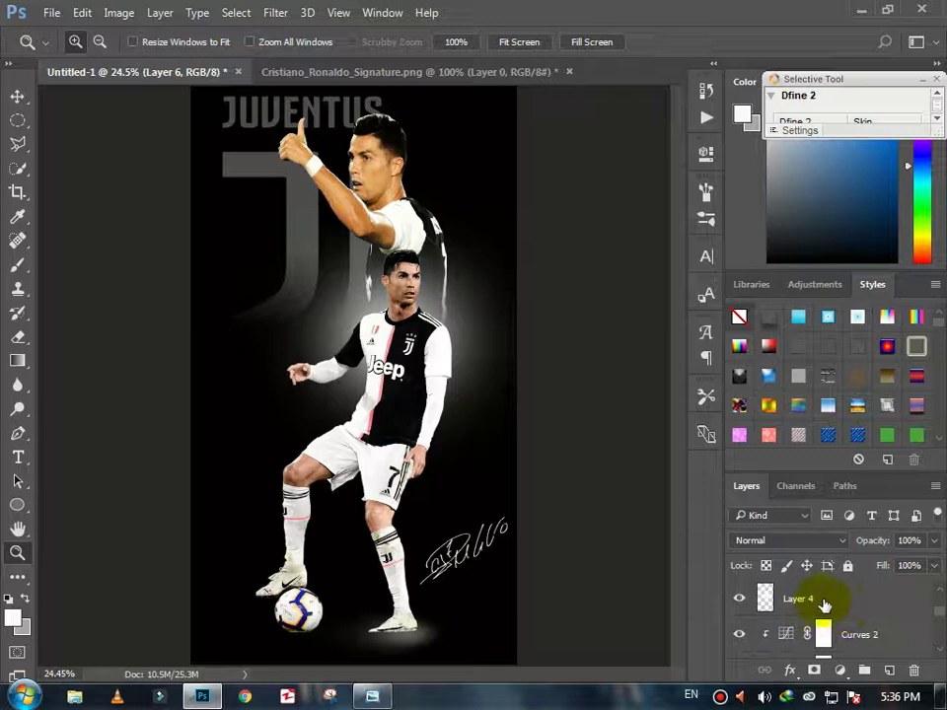
left_click(832, 604)
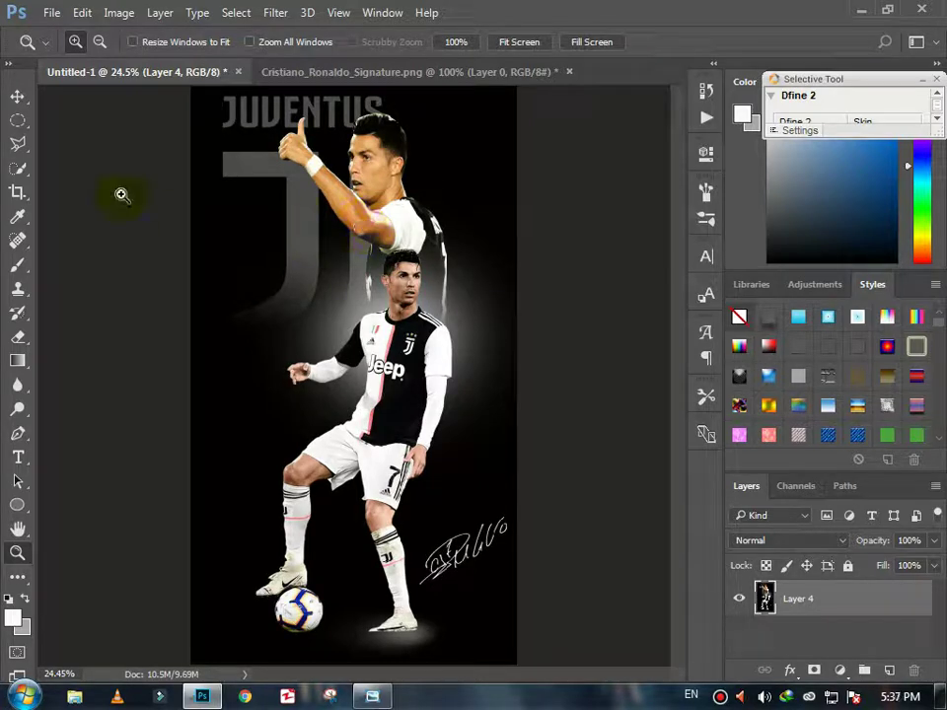
- Start saving a copy of the poster in JPEG format with the Desktop as the destination
left_click(53, 13)
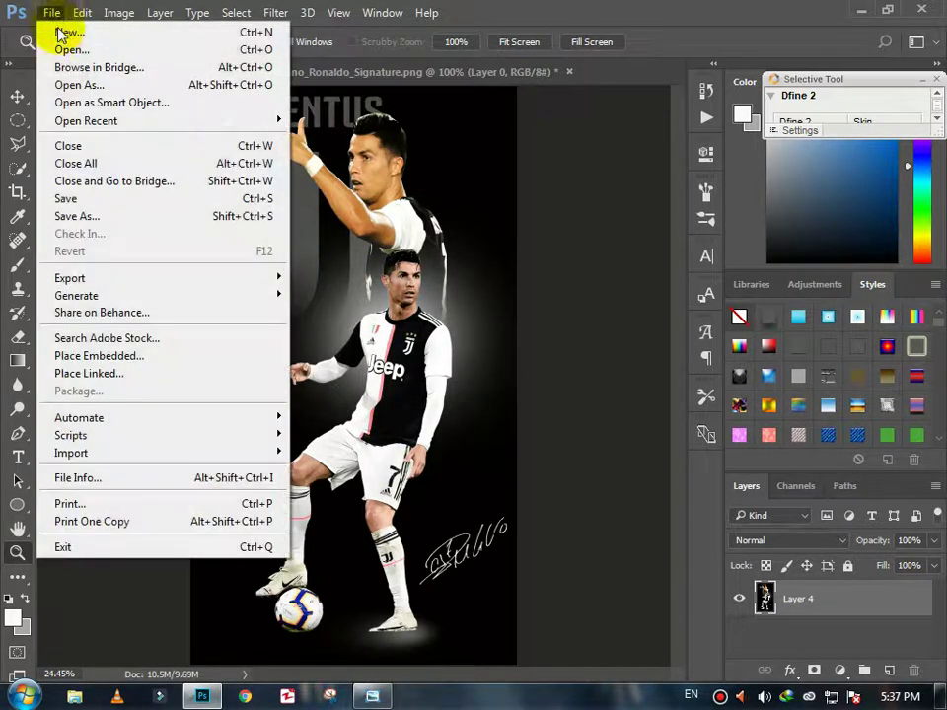
left_click(92, 217)
left_click(250, 372)
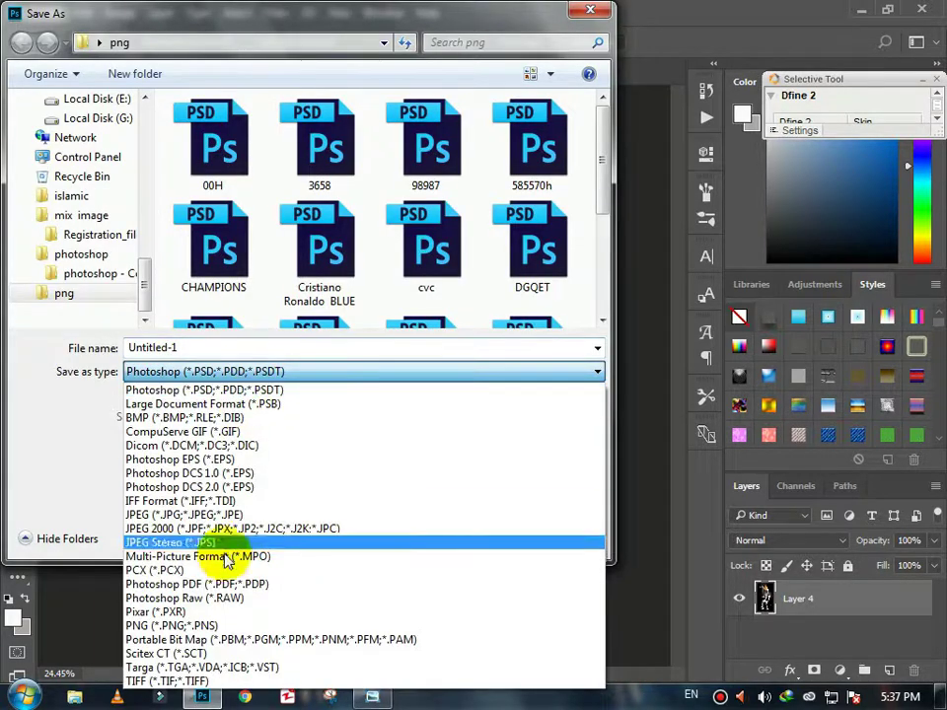
left_click(188, 514)
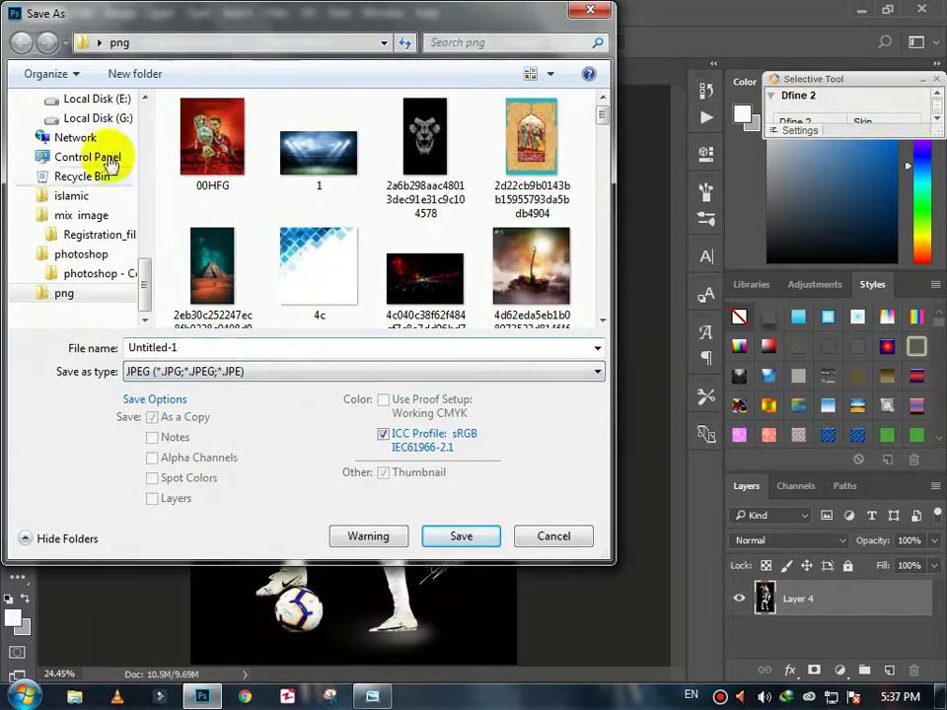
left_click_drag(141, 286, 144, 120)
left_click(45, 147)
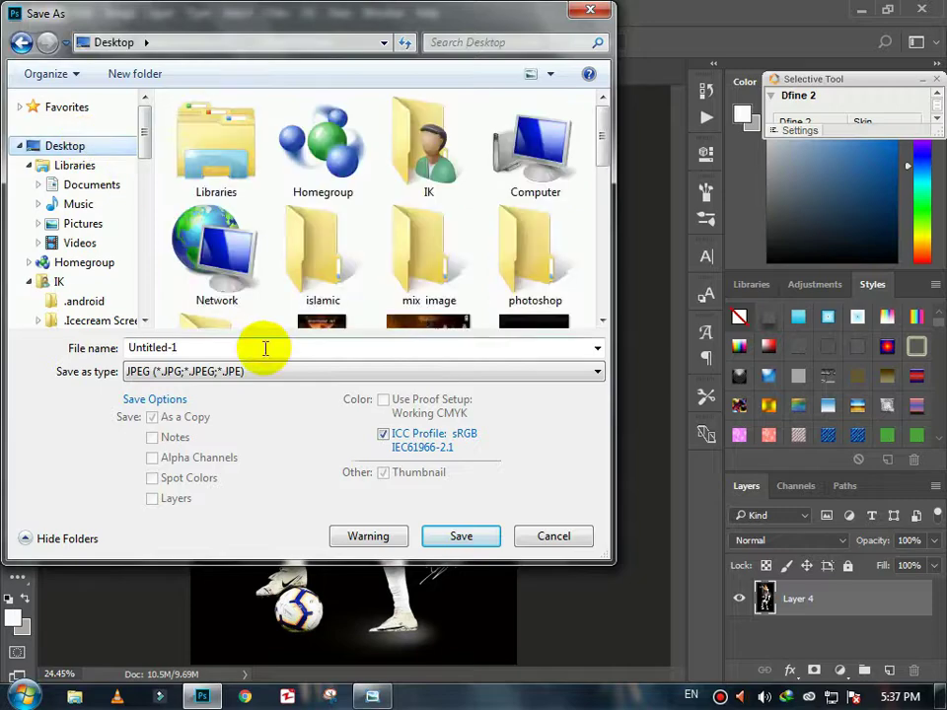
- Name the JPEG file pic, save it and accept the JPEG options
left_click(461, 537)
left_click(576, 351)
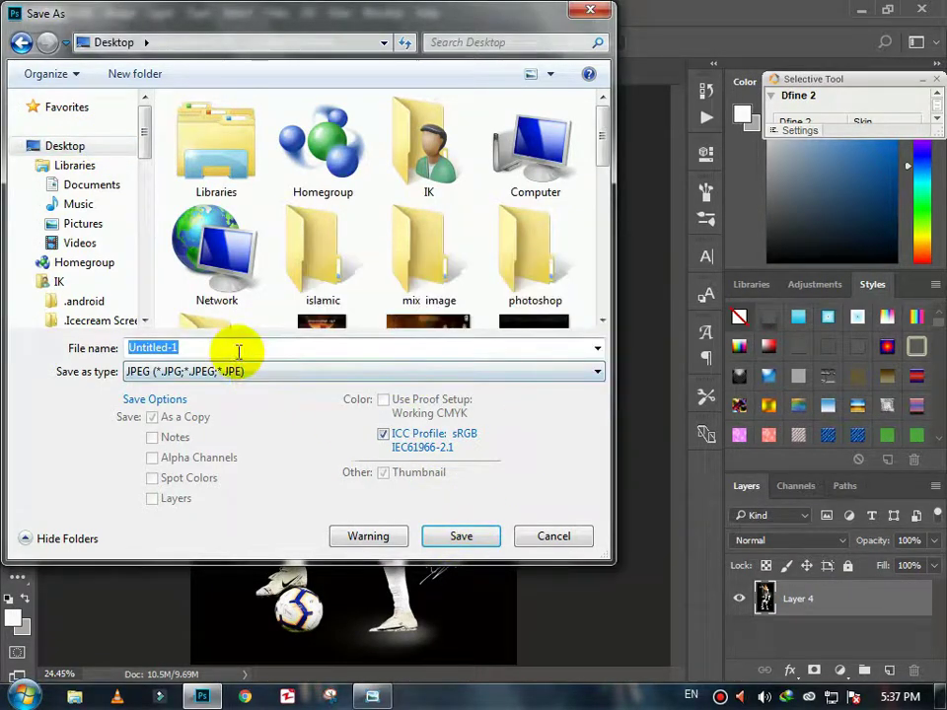
type("pic")
left_click(460, 535)
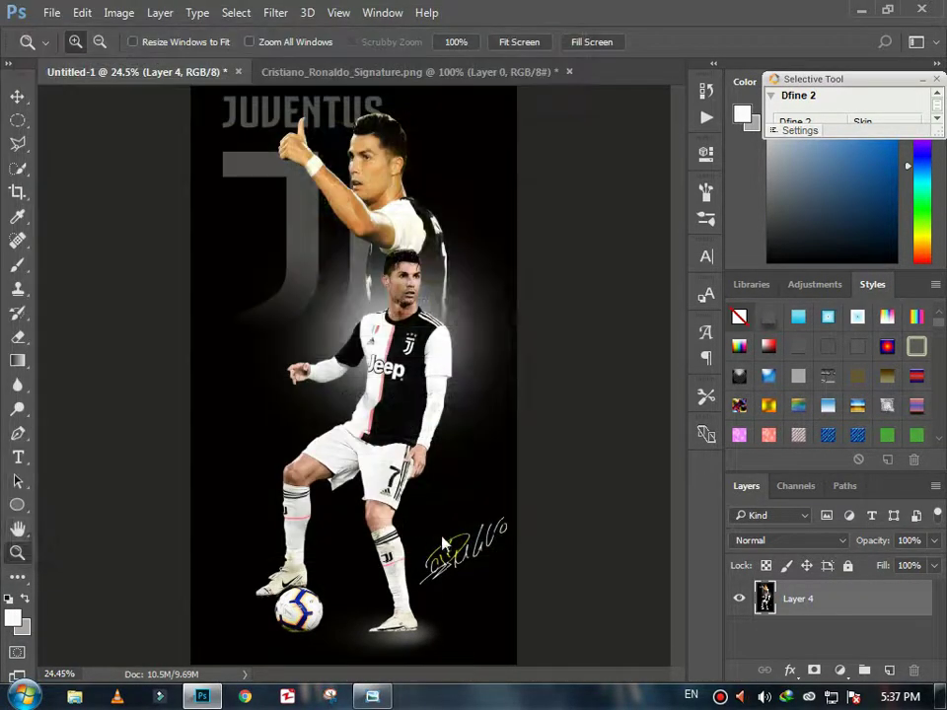
left_click(582, 172)
key("z")
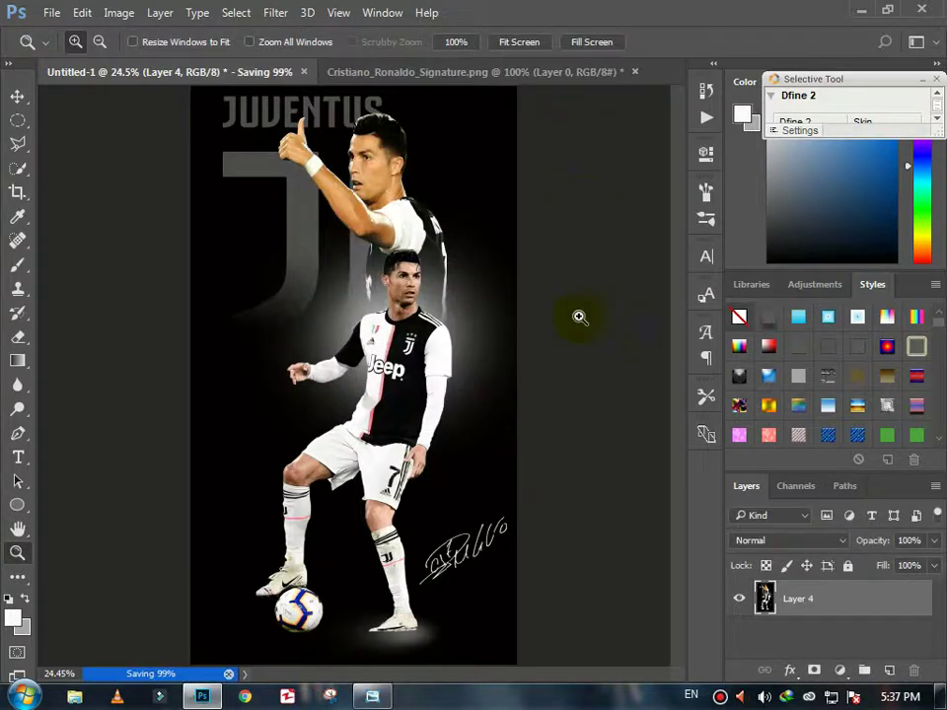